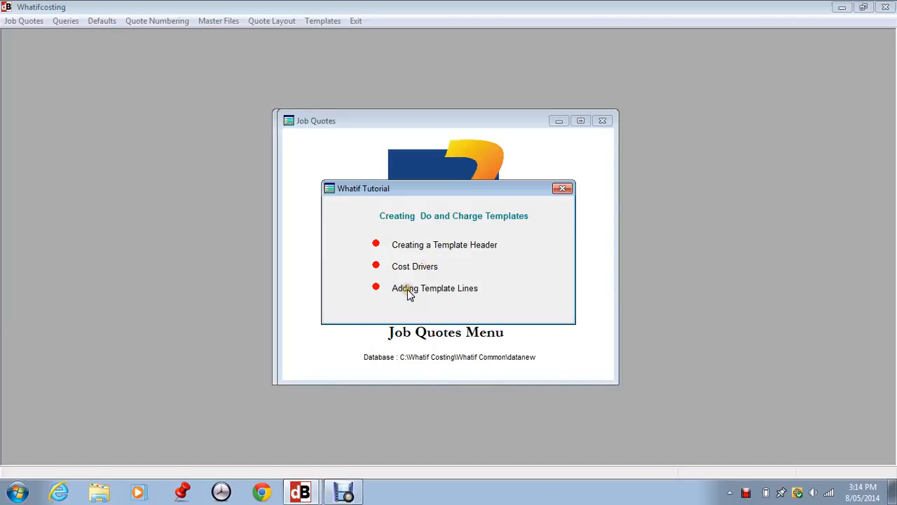
Step: Close the tutorial window and open Create/Edit Quote Templates
{"action": "left_click", "coordinate": [562, 189]}
{"action": "left_click", "coordinate": [321, 20]}
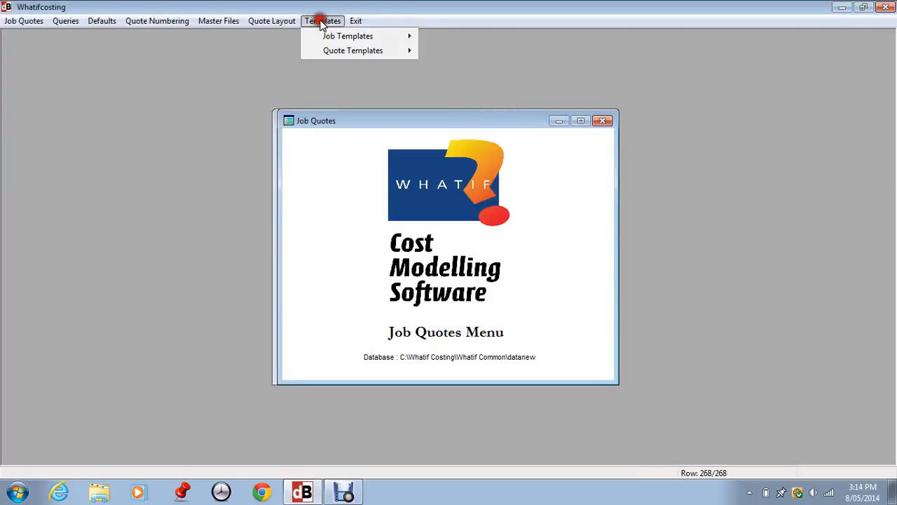
{"action": "left_click", "coordinate": [339, 51]}
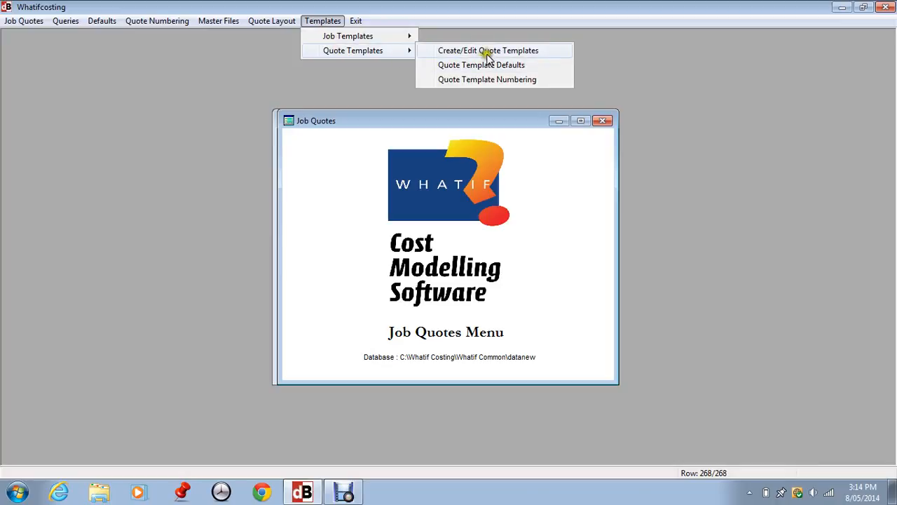
{"action": "left_click", "coordinate": [490, 50]}
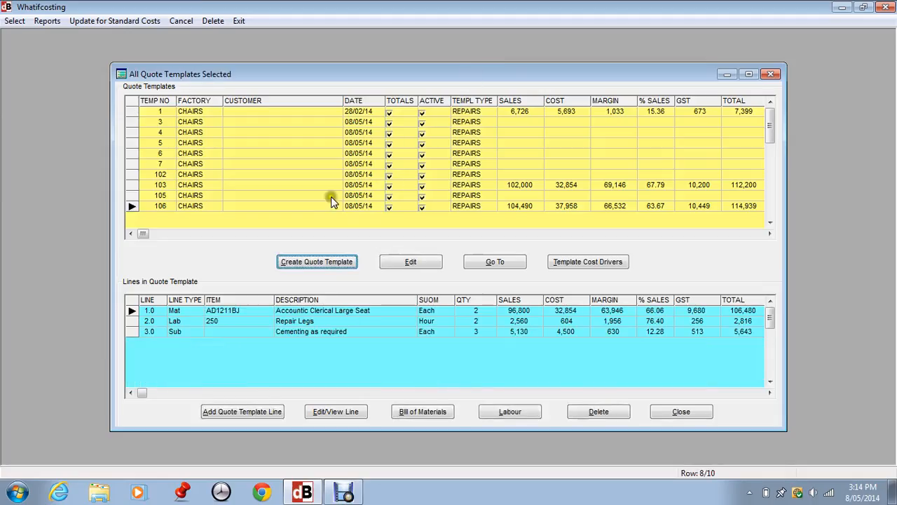
Step: Start a new quote template and examine its optional Customer, Market Type, Discount Group, Salesperson and State fields
{"action": "left_click", "coordinate": [319, 262]}
{"action": "left_click", "coordinate": [303, 261]}
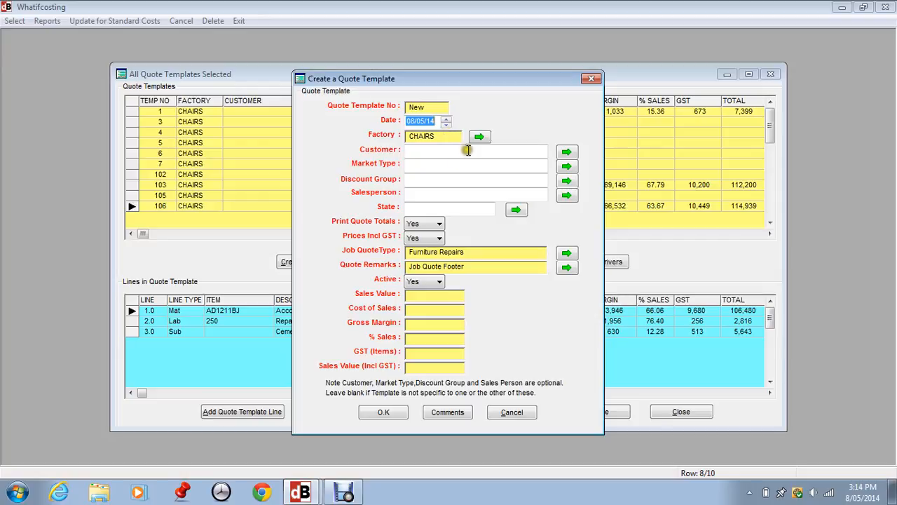
{"action": "left_click", "coordinate": [436, 151]}
{"action": "left_click", "coordinate": [424, 165]}
{"action": "left_click", "coordinate": [416, 179]}
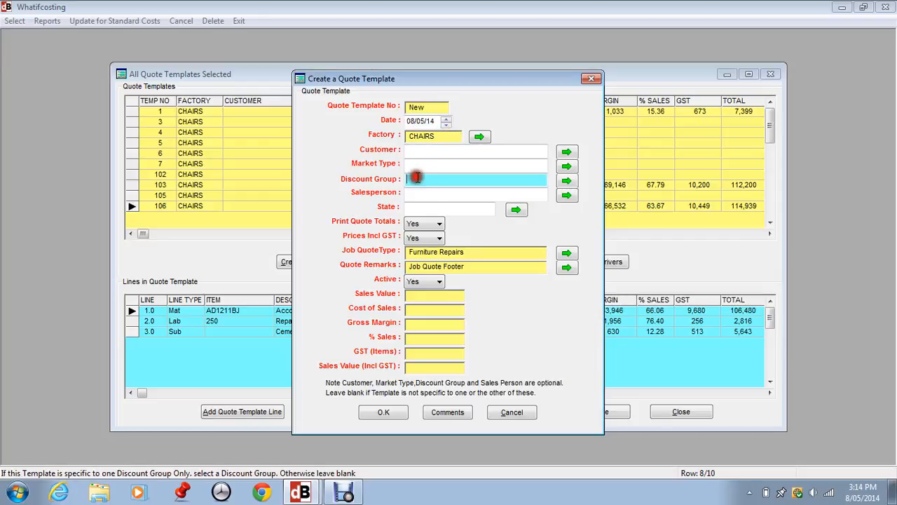
{"action": "left_click", "coordinate": [422, 166]}
{"action": "left_click", "coordinate": [417, 178]}
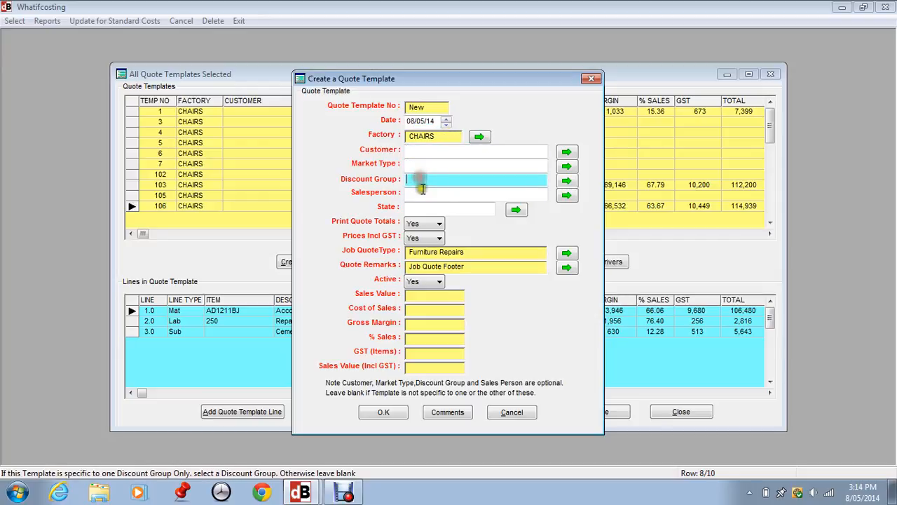
{"action": "left_click", "coordinate": [422, 191]}
{"action": "left_click", "coordinate": [421, 206]}
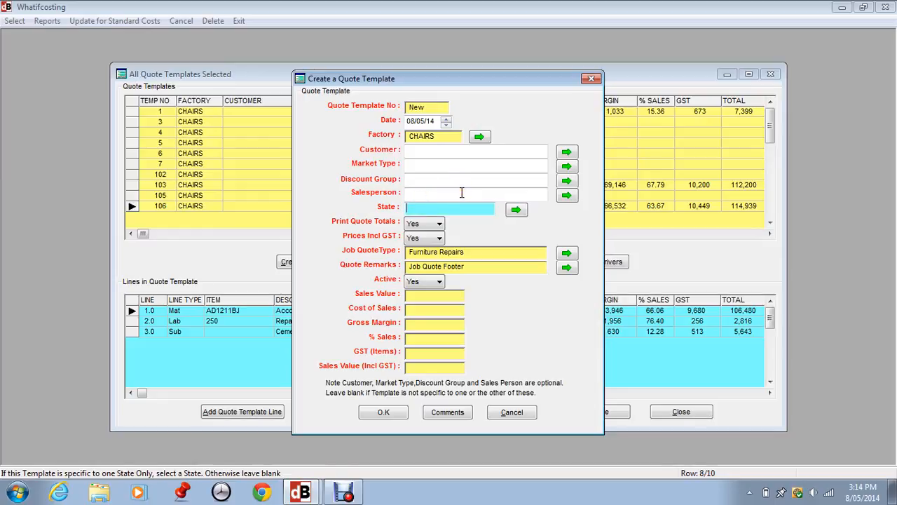
Step: Step through the Factory, Customer, Discount Group, Salesperson and State fields again without entering values
{"action": "left_click", "coordinate": [452, 137]}
{"action": "left_click", "coordinate": [424, 151]}
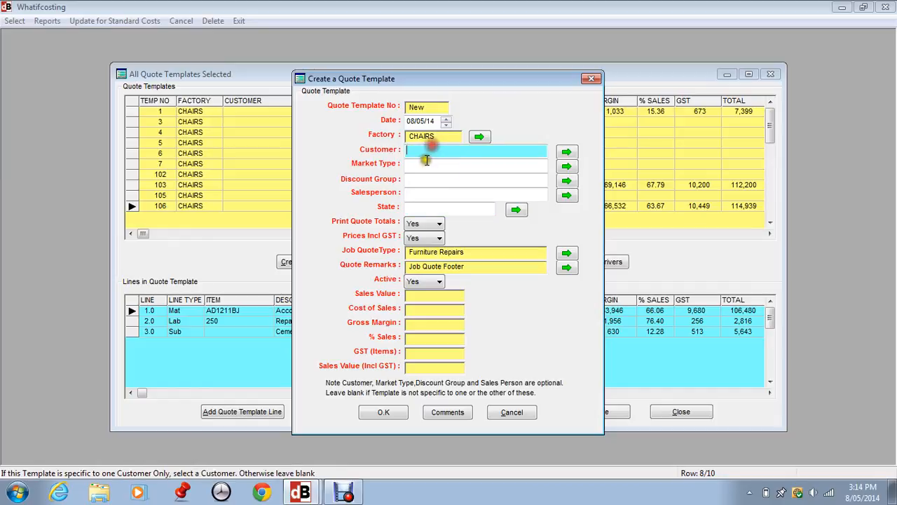
{"action": "left_click", "coordinate": [423, 165]}
{"action": "left_click", "coordinate": [419, 179]}
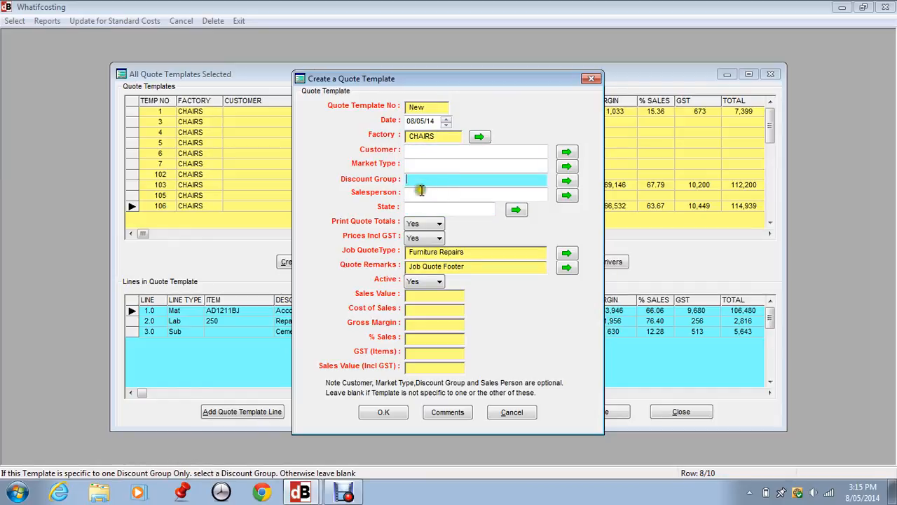
{"action": "left_click", "coordinate": [414, 195]}
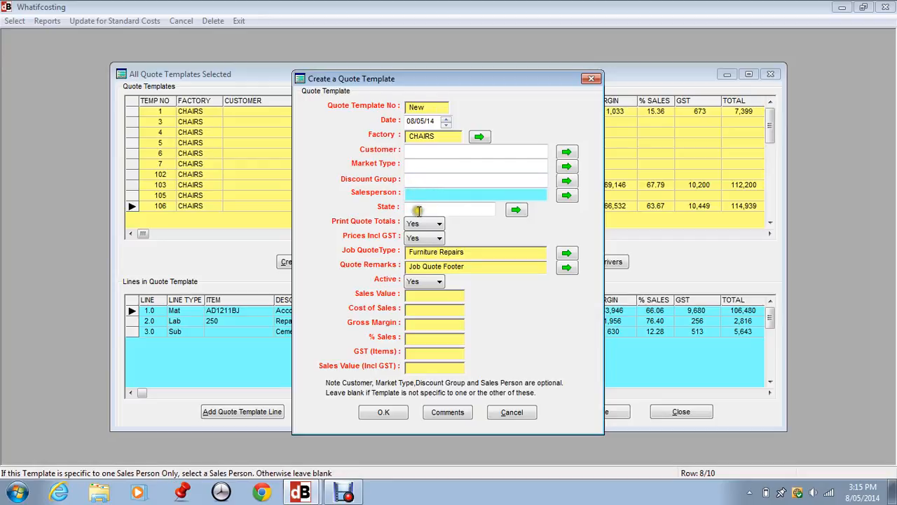
{"action": "left_click", "coordinate": [417, 208]}
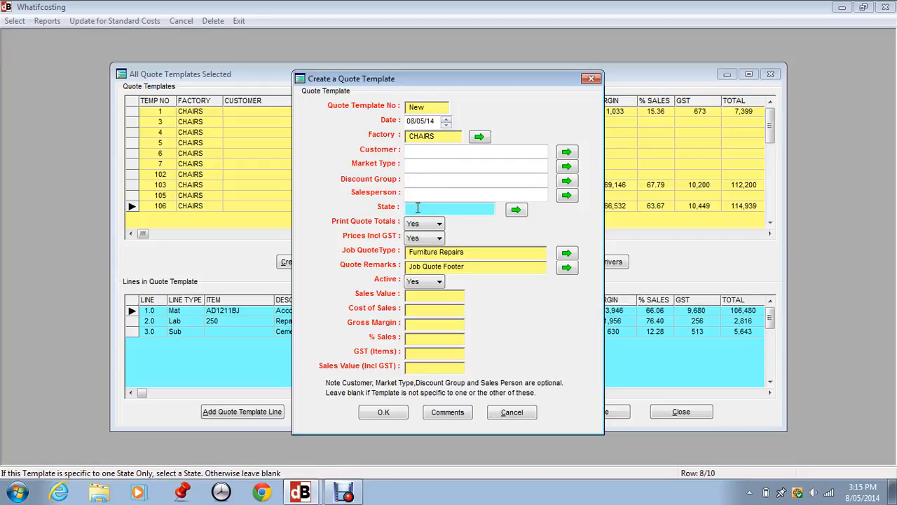
{"action": "left_click", "coordinate": [416, 204]}
Step: Keep Prices Incl GST as Yes and save the new quote template for factory CHAIRS
{"action": "left_click", "coordinate": [420, 239]}
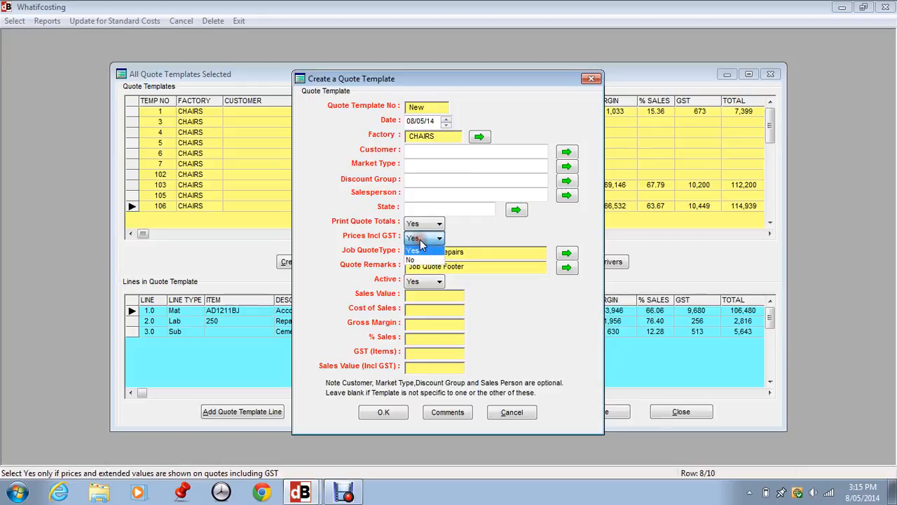
{"action": "left_click", "coordinate": [390, 240]}
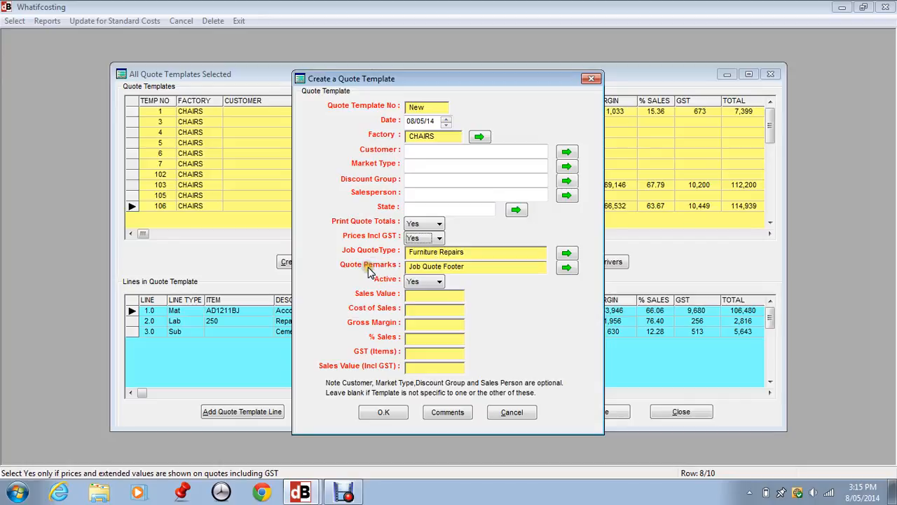
{"action": "left_click", "coordinate": [449, 270]}
{"action": "left_click", "coordinate": [419, 282]}
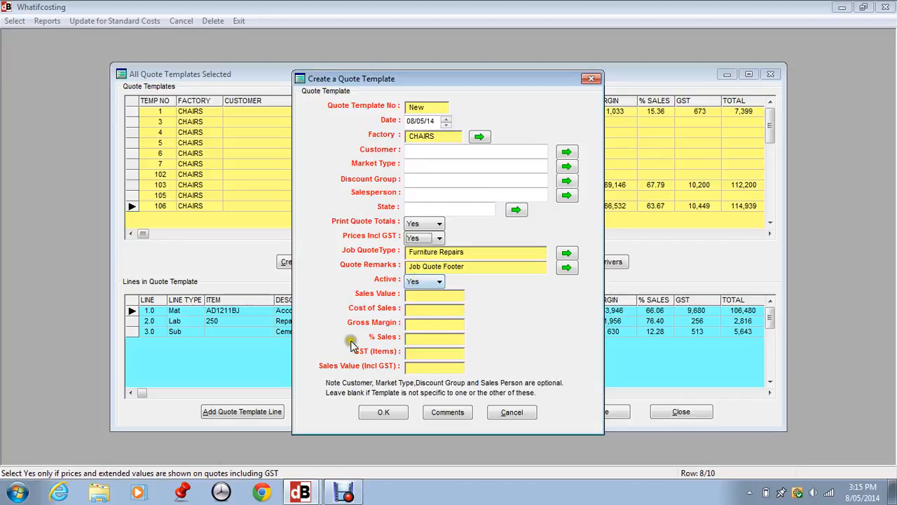
{"action": "left_click", "coordinate": [385, 413]}
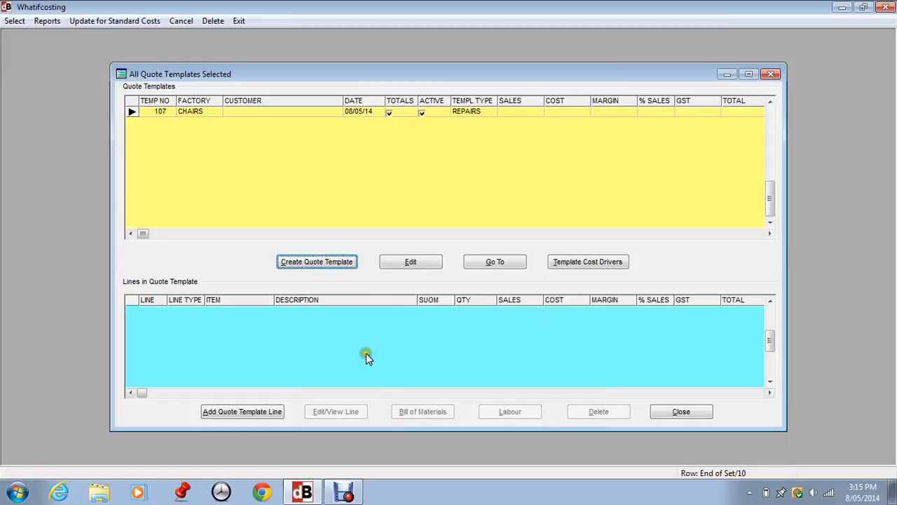
Step: Add the CHAIRLEGS cost driver to the new template with a quantity of 4
{"action": "left_click", "coordinate": [565, 263]}
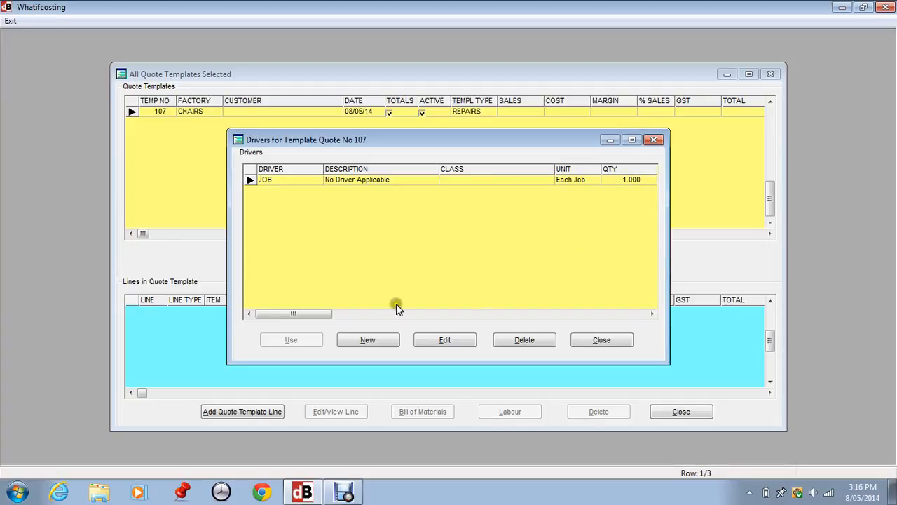
{"action": "left_click", "coordinate": [374, 339]}
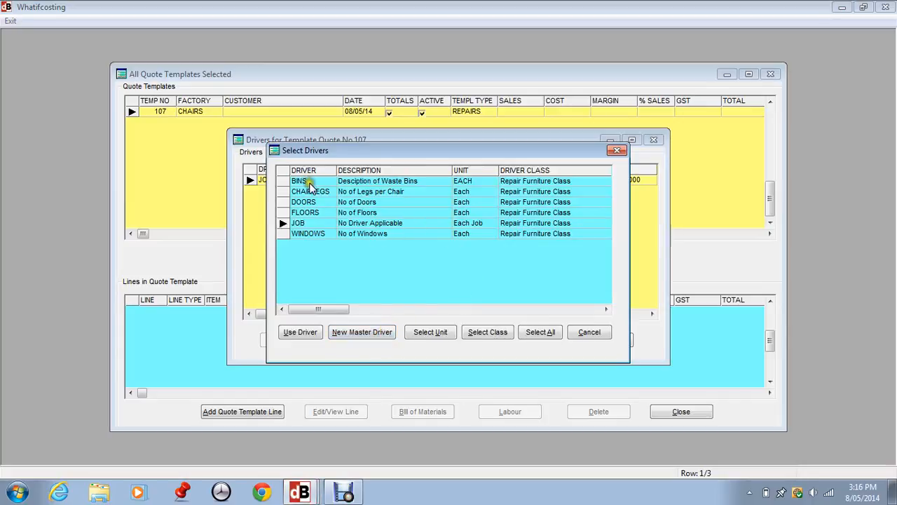
{"action": "left_click", "coordinate": [312, 213]}
{"action": "left_click", "coordinate": [312, 223]}
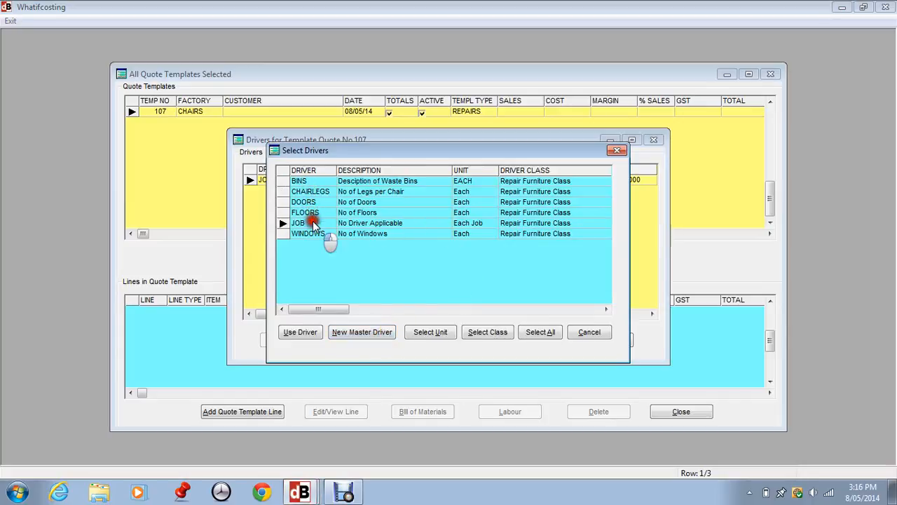
{"action": "left_click", "coordinate": [312, 194]}
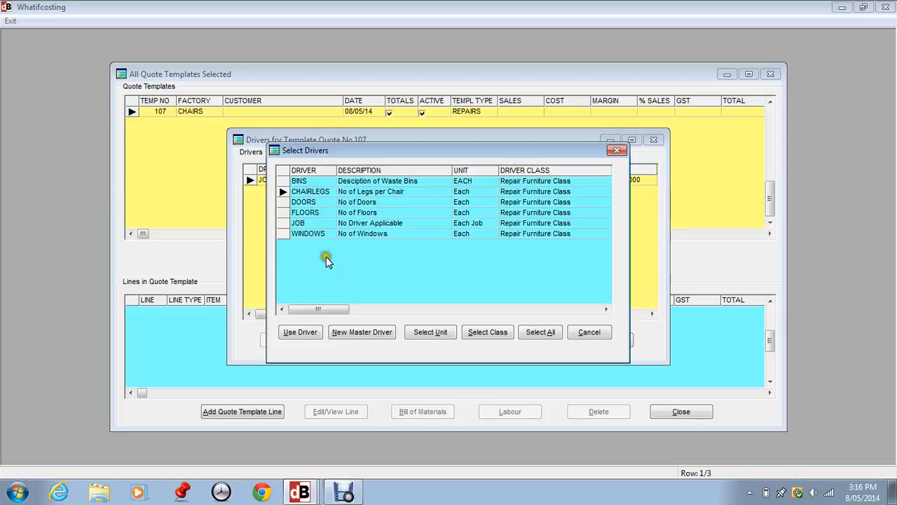
{"action": "left_click", "coordinate": [305, 333]}
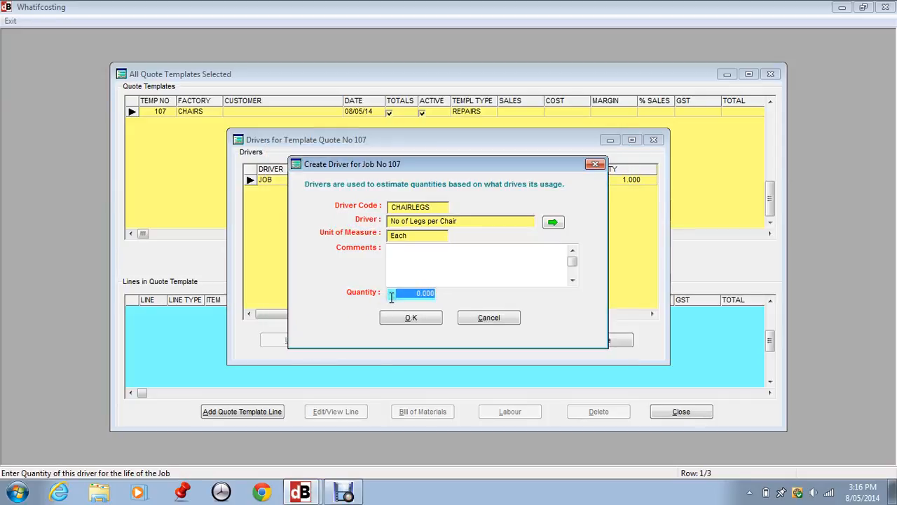
{"action": "type", "text": "4"}
{"action": "left_click", "coordinate": [411, 318]}
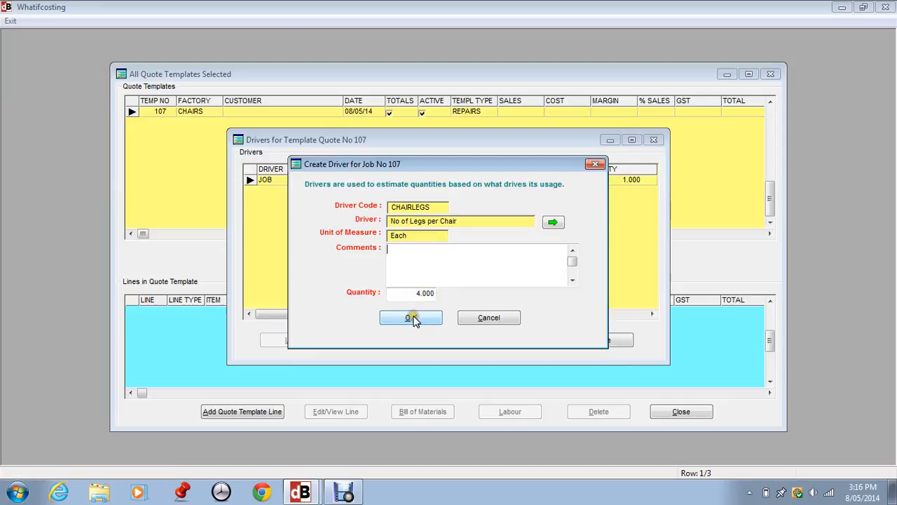
{"action": "left_click", "coordinate": [412, 318]}
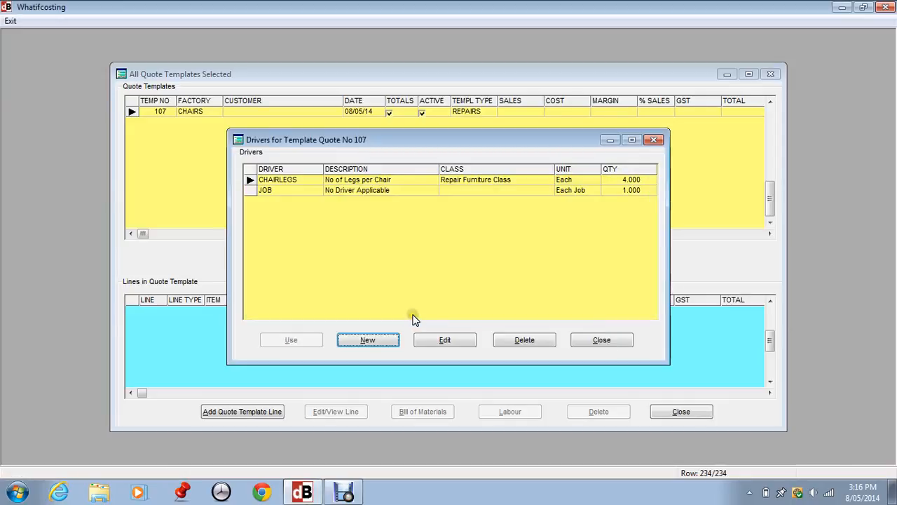
Step: Add the WINDOWS cost driver to the template with a quantity of 12
{"action": "left_click", "coordinate": [370, 341]}
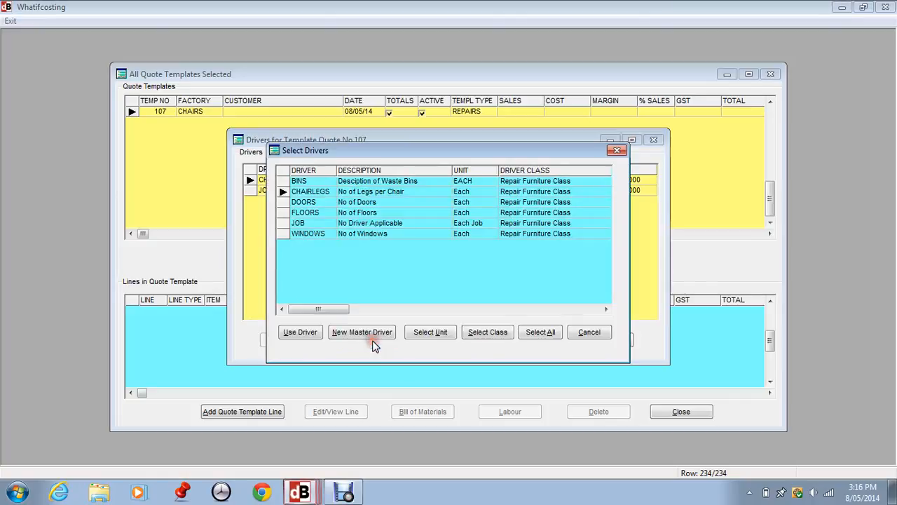
{"action": "left_click", "coordinate": [321, 237]}
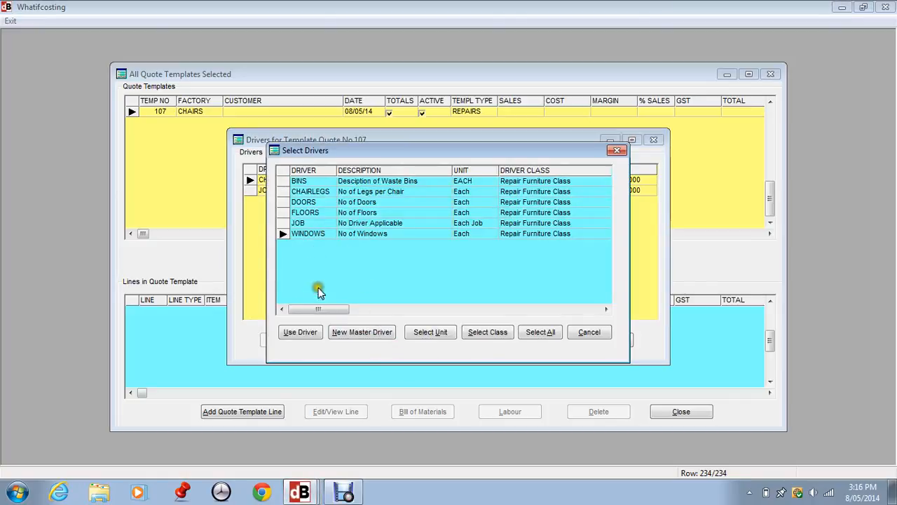
{"action": "left_click", "coordinate": [300, 332]}
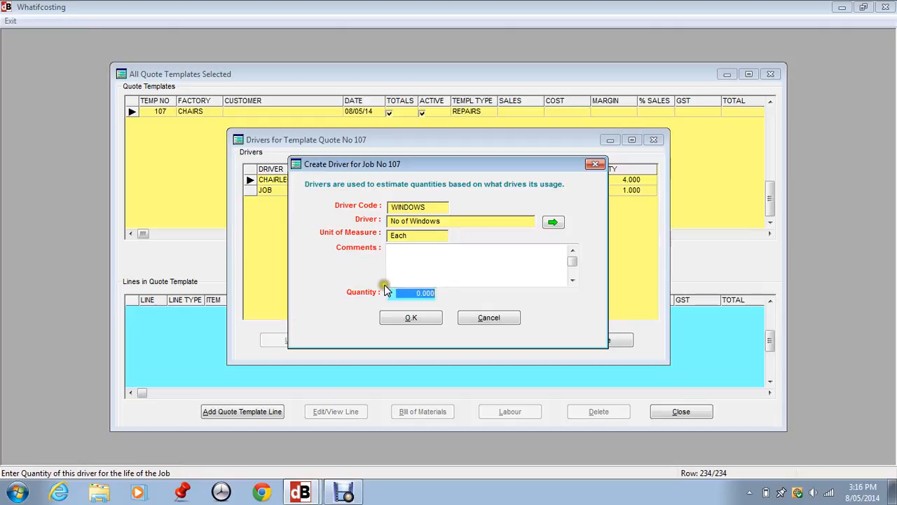
{"action": "type", "text": "12"}
{"action": "key", "text": "Tab"}
{"action": "left_click", "coordinate": [411, 315]}
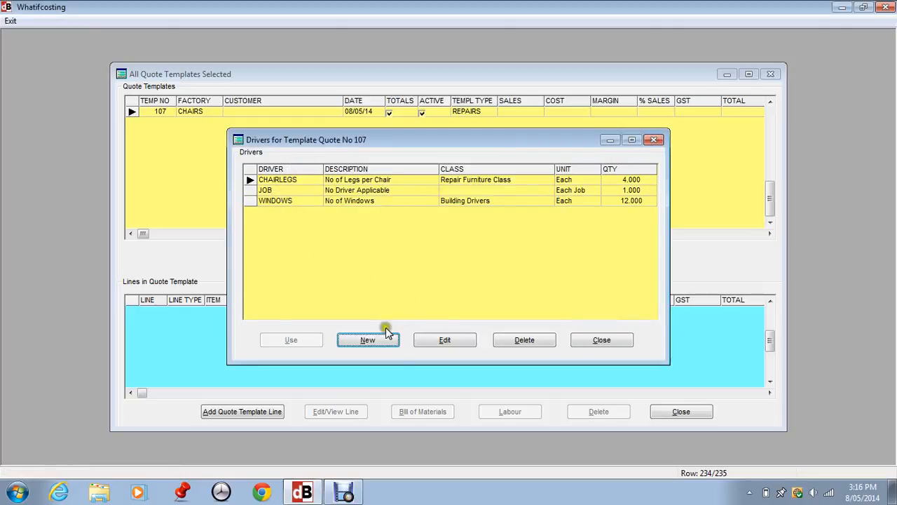
Step: Add the DOORS cost driver with a quantity of 25 and close the template drivers list
{"action": "left_click", "coordinate": [383, 338]}
{"action": "left_click", "coordinate": [312, 202]}
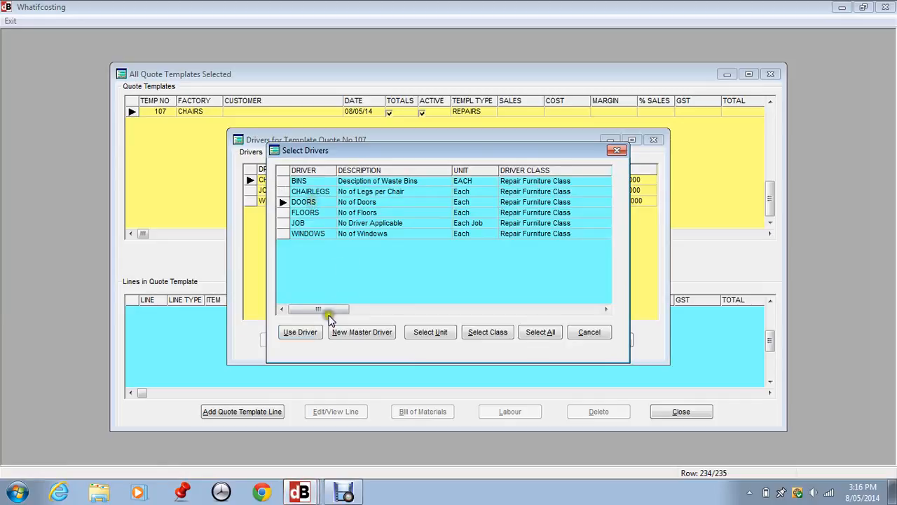
{"action": "left_click", "coordinate": [312, 332]}
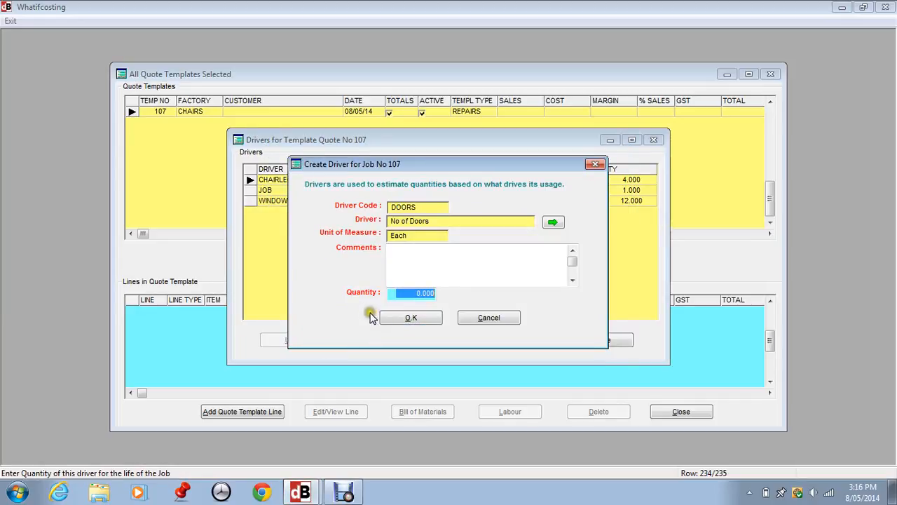
{"action": "type", "text": "25"}
{"action": "key", "text": "Tab"}
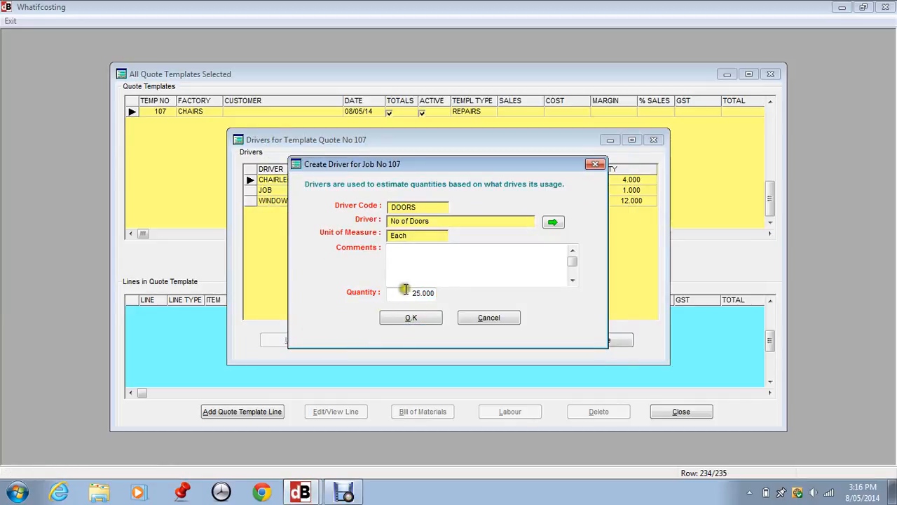
{"action": "left_click", "coordinate": [407, 320]}
{"action": "left_click", "coordinate": [406, 320]}
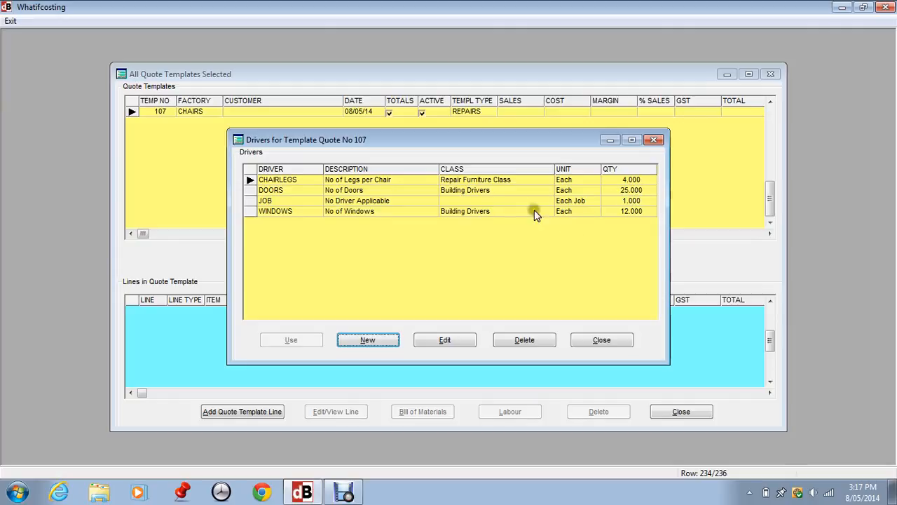
{"action": "left_click", "coordinate": [584, 338]}
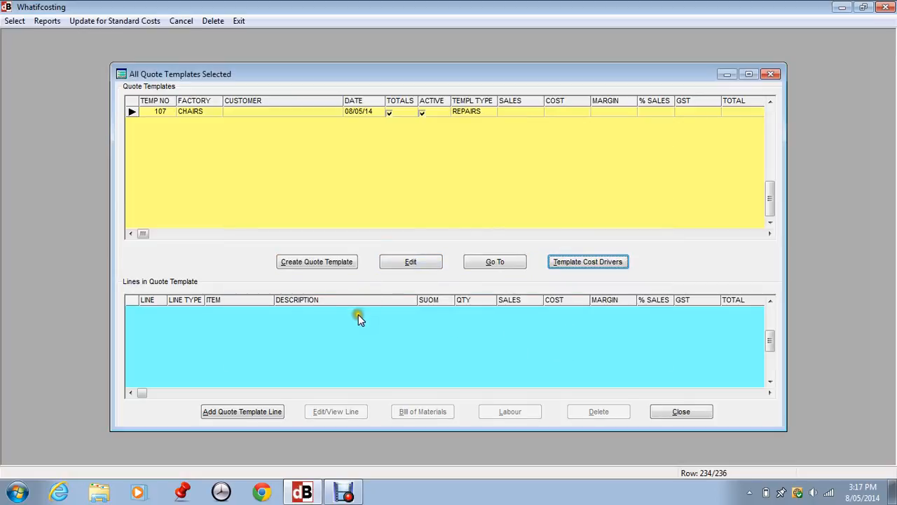
Step: Add a materials line to the quote template using item AD1211BJ
{"action": "left_click", "coordinate": [240, 411]}
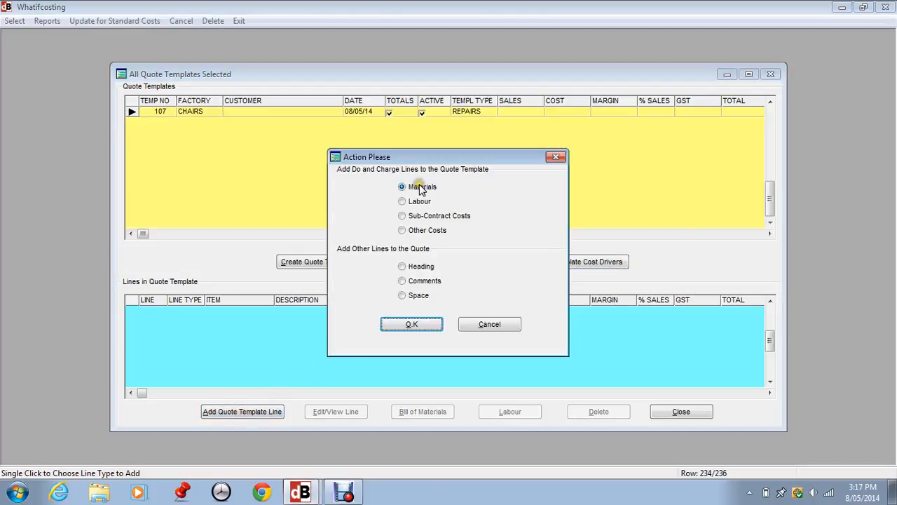
{"action": "left_click", "coordinate": [408, 323]}
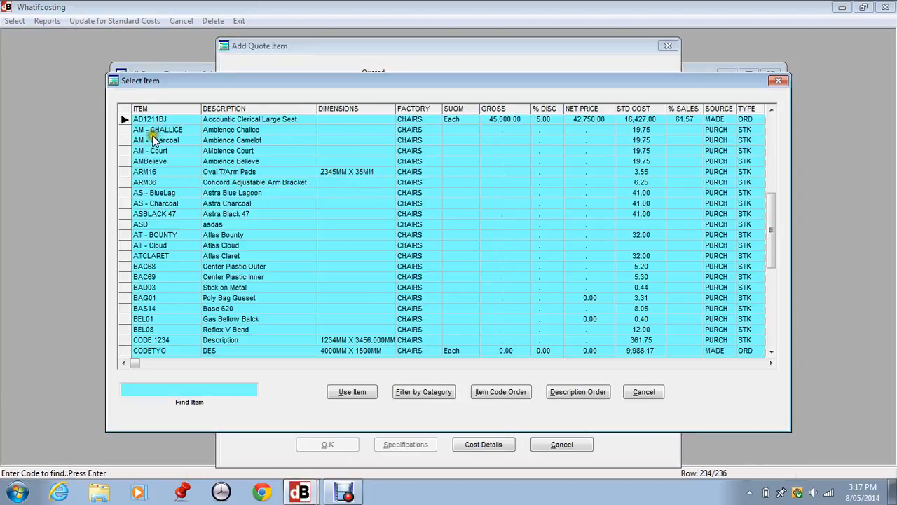
{"action": "left_click", "coordinate": [350, 391]}
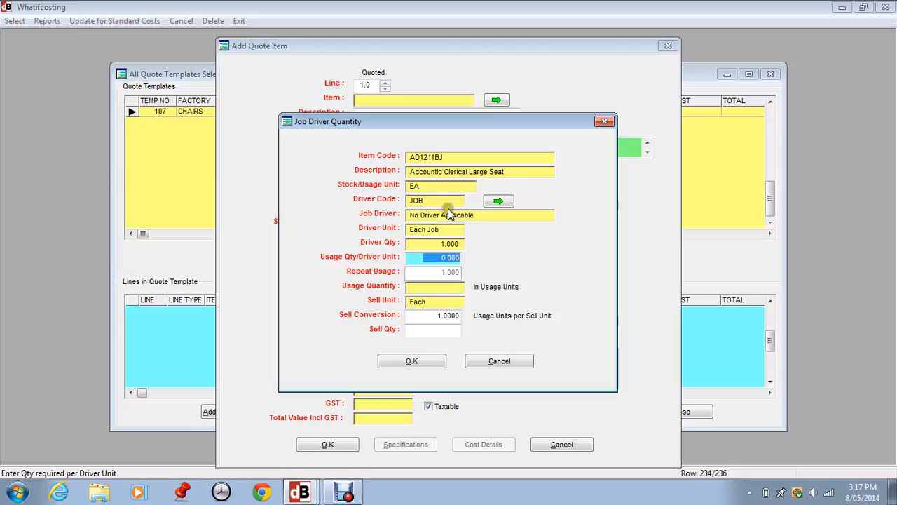
Step: Keep the JOB driver and set the usage quantity per driver unit to 2 for the materials line
{"action": "left_click", "coordinate": [497, 202]}
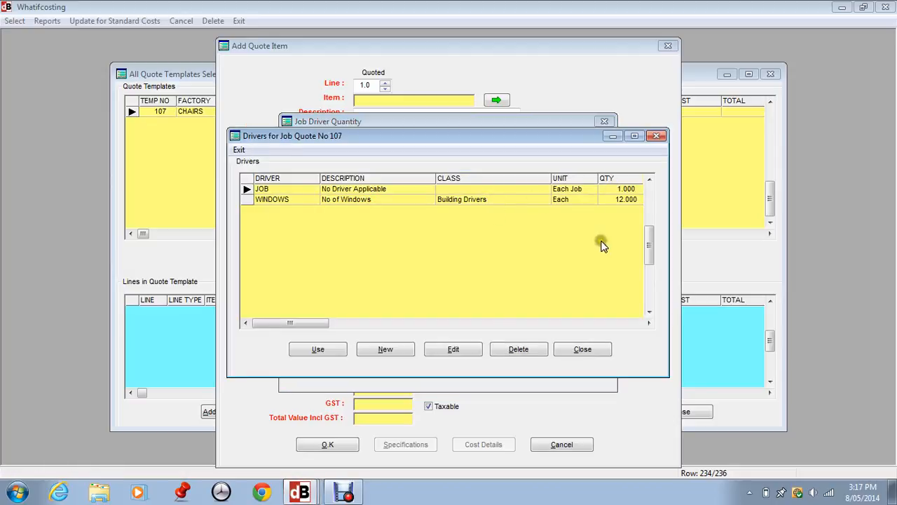
{"action": "left_click", "coordinate": [583, 349]}
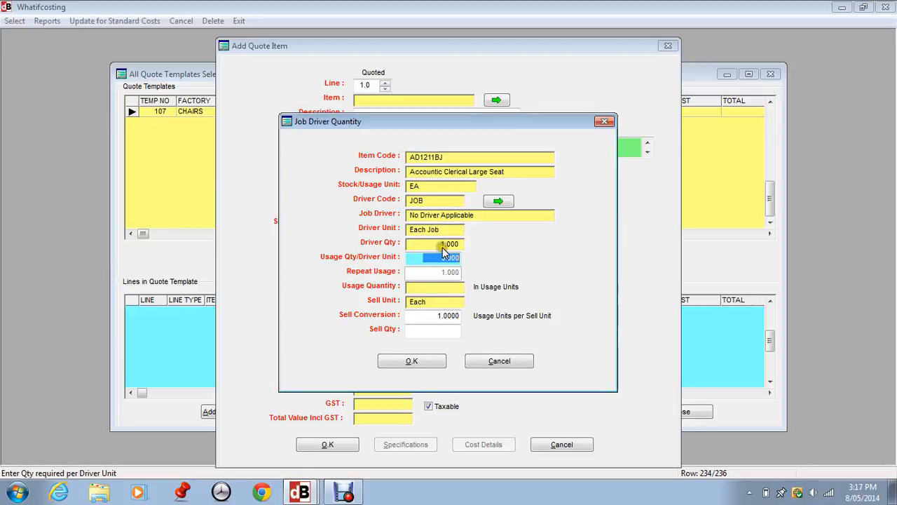
{"action": "type", "text": "20"}
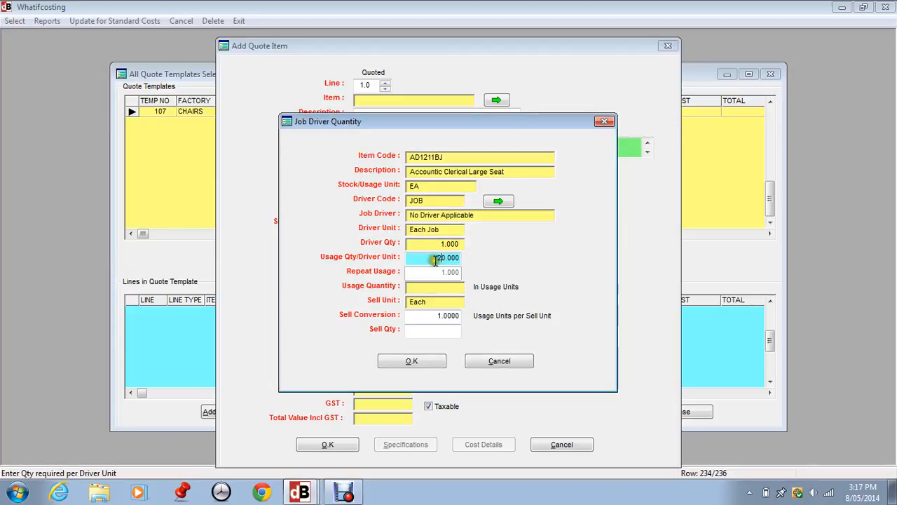
{"action": "key", "text": "Tab"}
{"action": "left_click", "coordinate": [446, 257]}
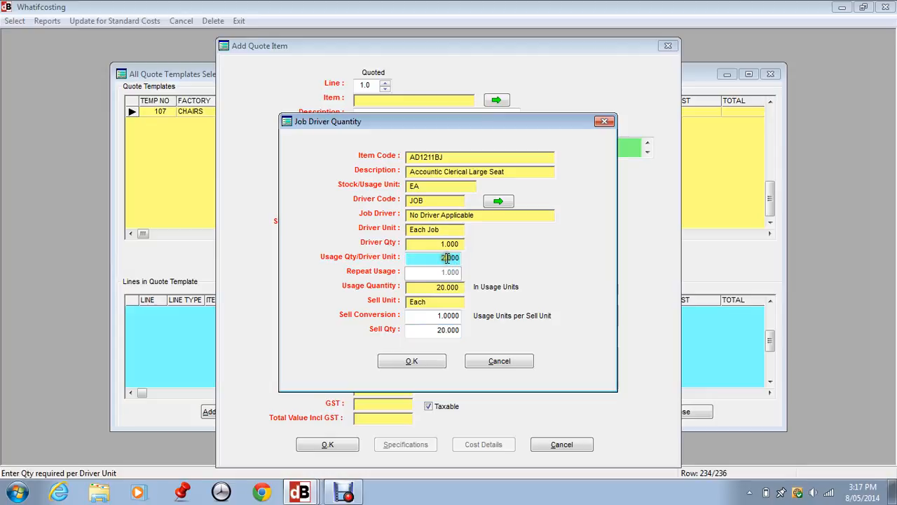
{"action": "type", "text": "2"}
{"action": "key", "text": "Tab"}
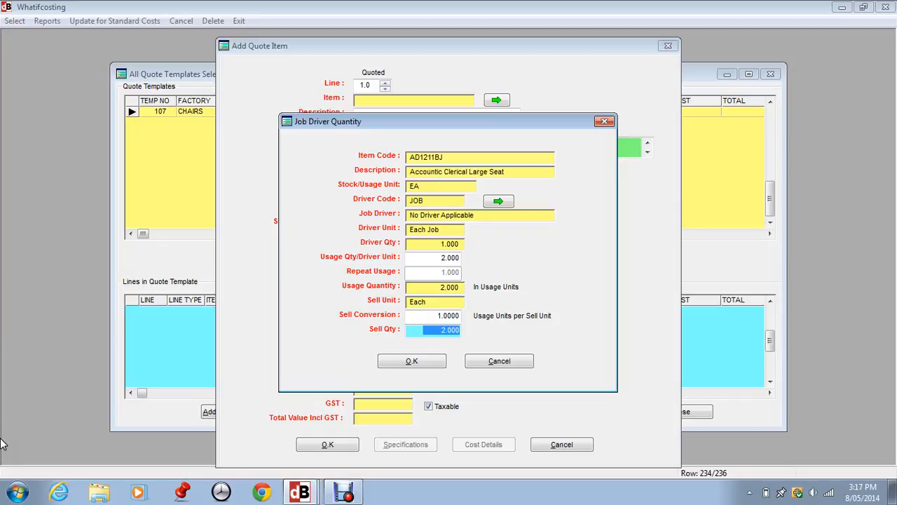
{"action": "left_click", "coordinate": [411, 361]}
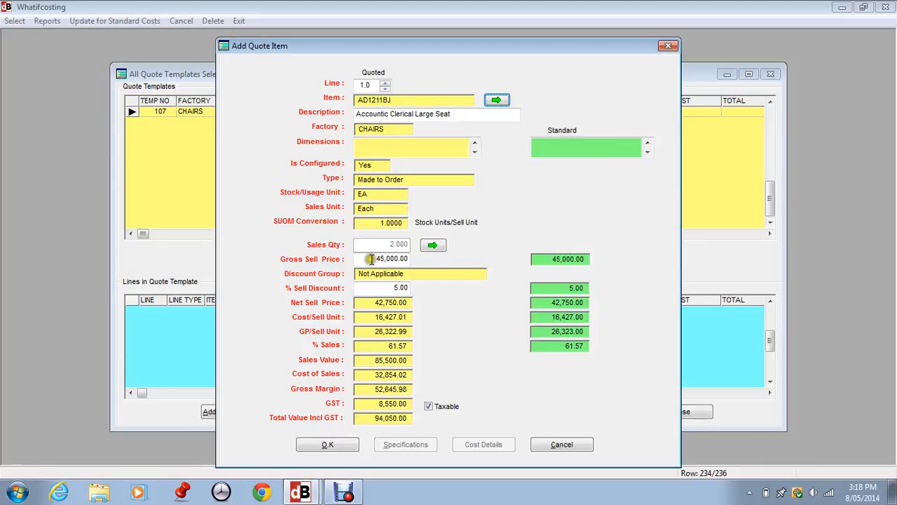
Step: Set the gross sell price to 50000 and the sell discount to 12%, then save the materials line
{"action": "left_click_drag", "start_coordinate": [372, 259], "coordinate": [434, 259]}
{"action": "type", "text": "50000"}
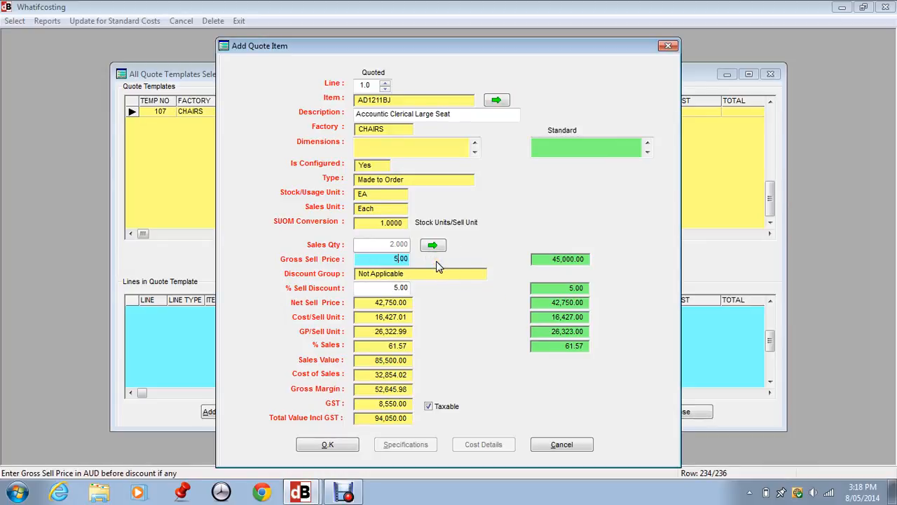
{"action": "key", "text": "Tab"}
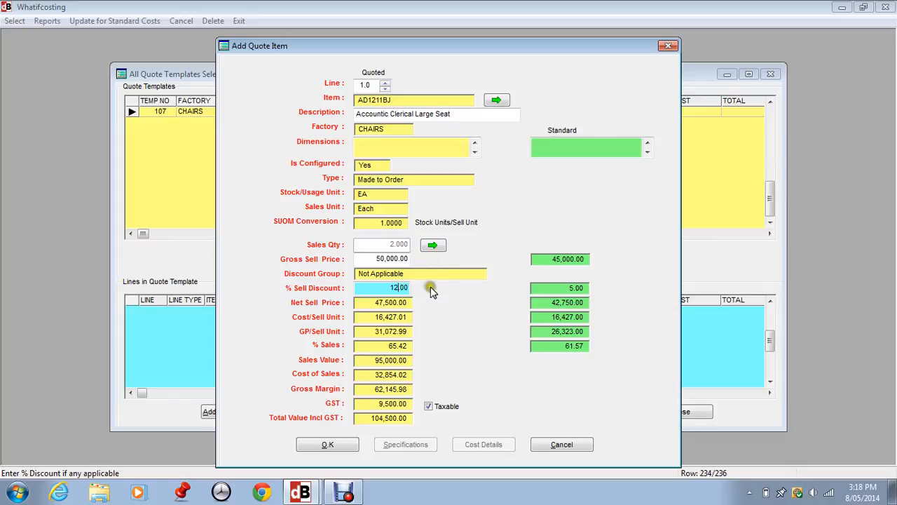
{"action": "type", "text": "12"}
{"action": "key", "text": "Tab"}
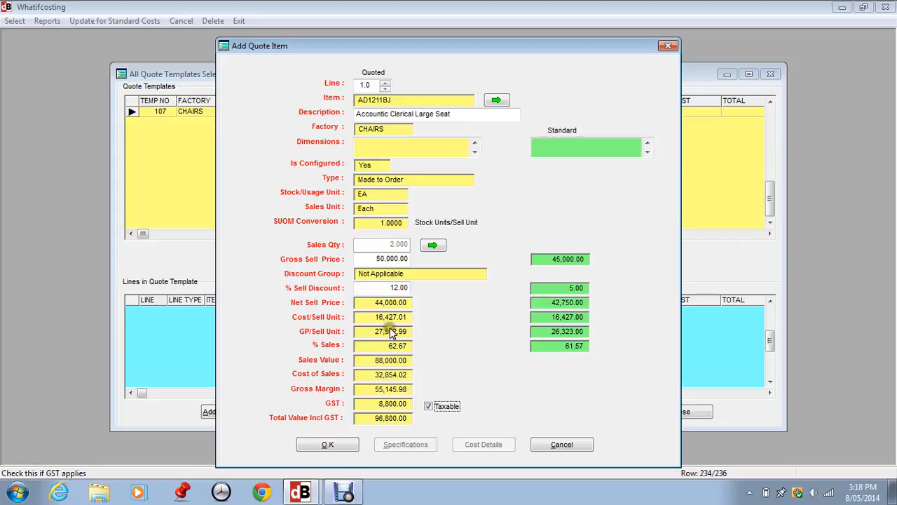
{"action": "left_click", "coordinate": [337, 444]}
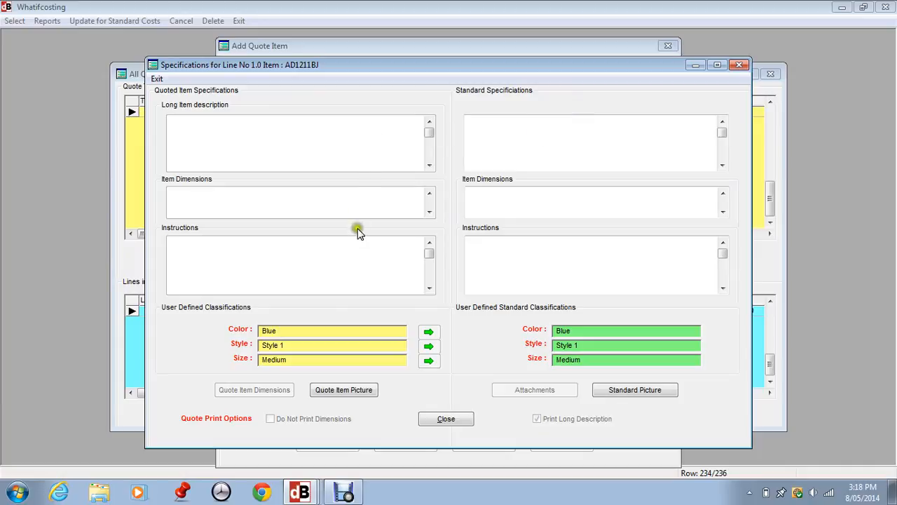
{"action": "left_click", "coordinate": [440, 419]}
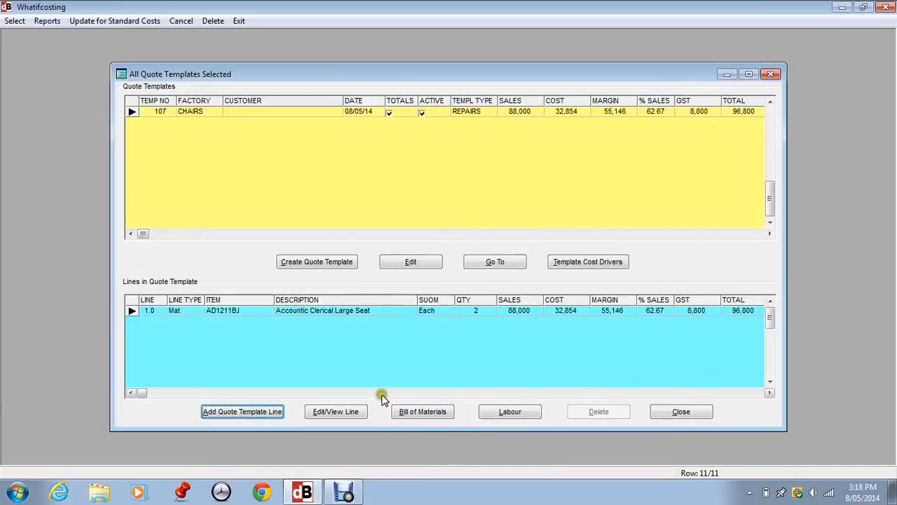
Step: Add a labour line to the template using the standard operation COP1 Repair Legs
{"action": "left_click", "coordinate": [247, 414]}
{"action": "left_click", "coordinate": [401, 201]}
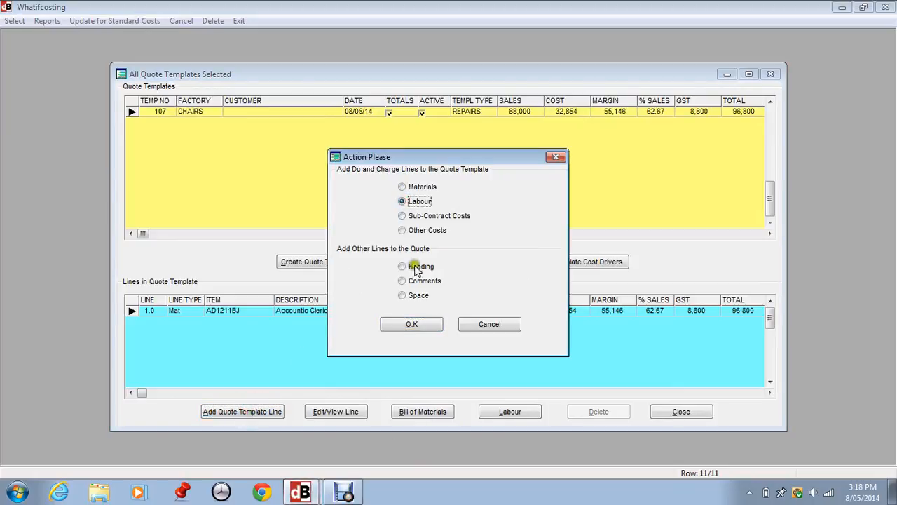
{"action": "left_click", "coordinate": [426, 322]}
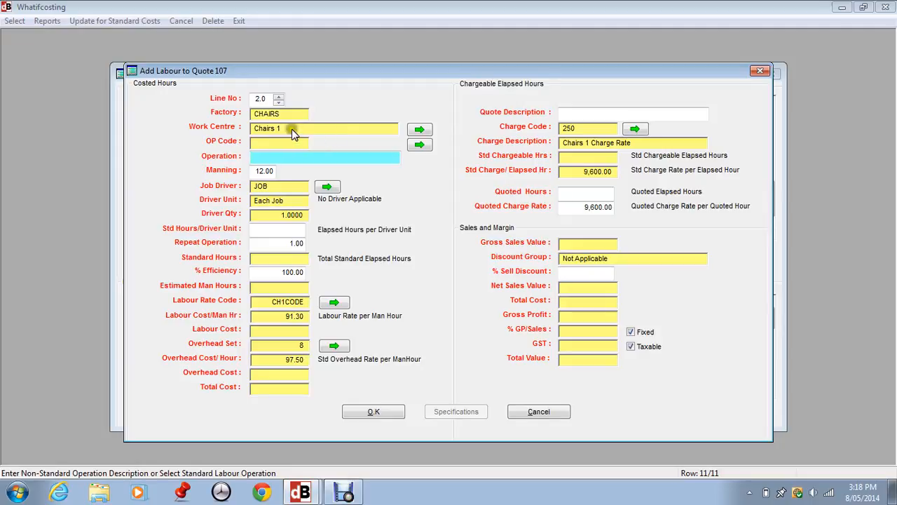
{"action": "left_click", "coordinate": [275, 158]}
{"action": "left_click", "coordinate": [420, 145]}
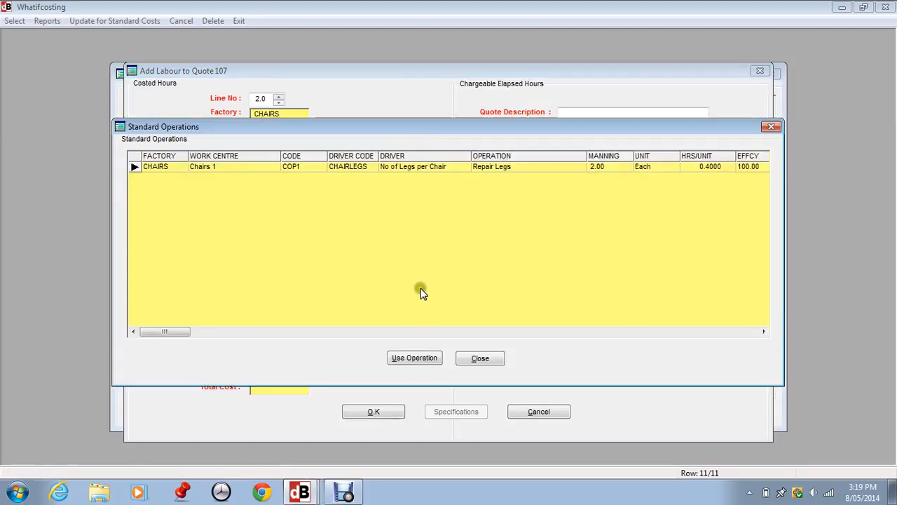
{"action": "left_click", "coordinate": [425, 359]}
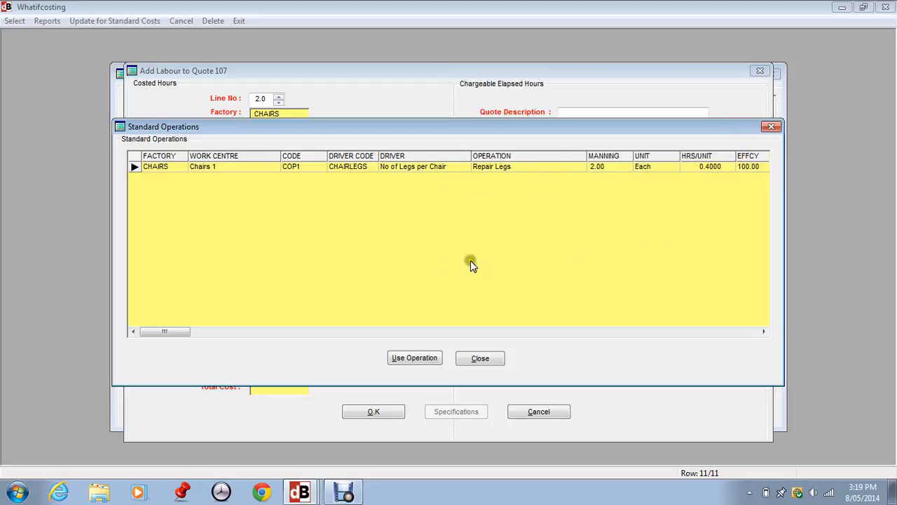
{"action": "left_click", "coordinate": [418, 359]}
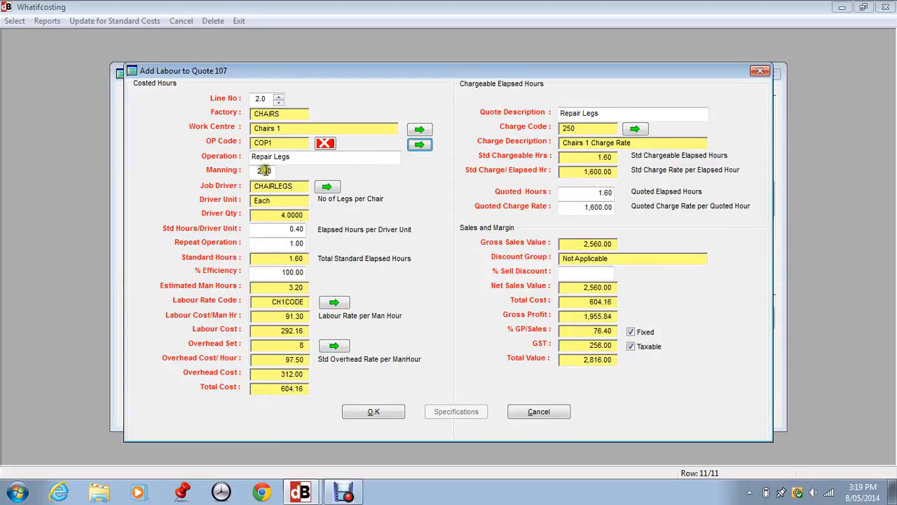
Step: Change the labour line's quote description to Labour to Repair Legs
{"action": "left_click", "coordinate": [268, 232]}
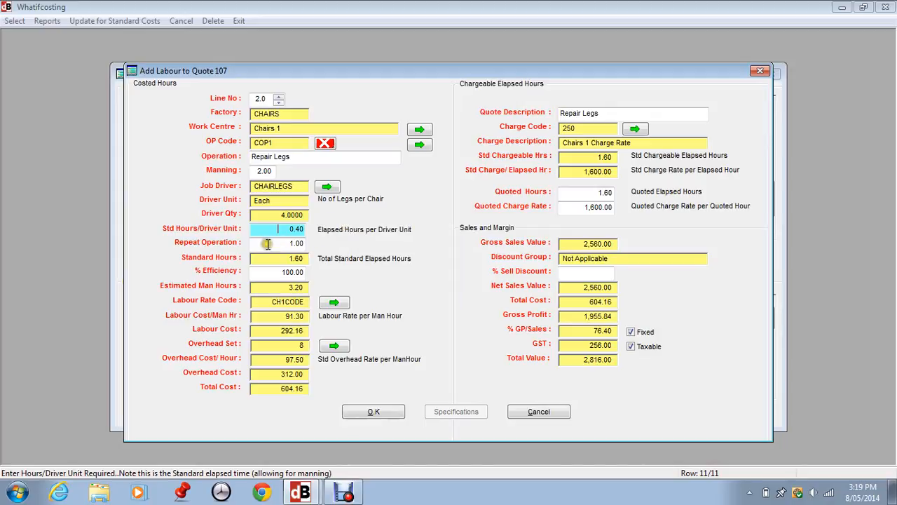
{"action": "left_click", "coordinate": [268, 243]}
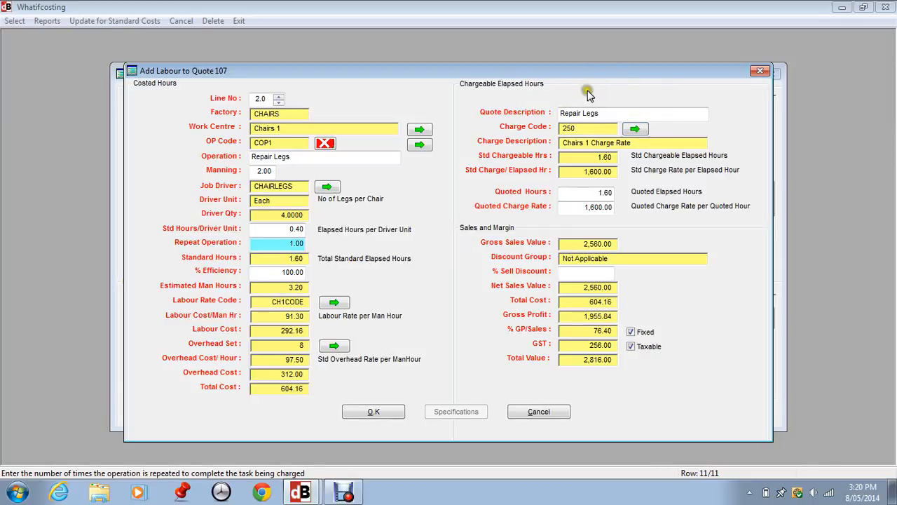
{"action": "left_click", "coordinate": [610, 113]}
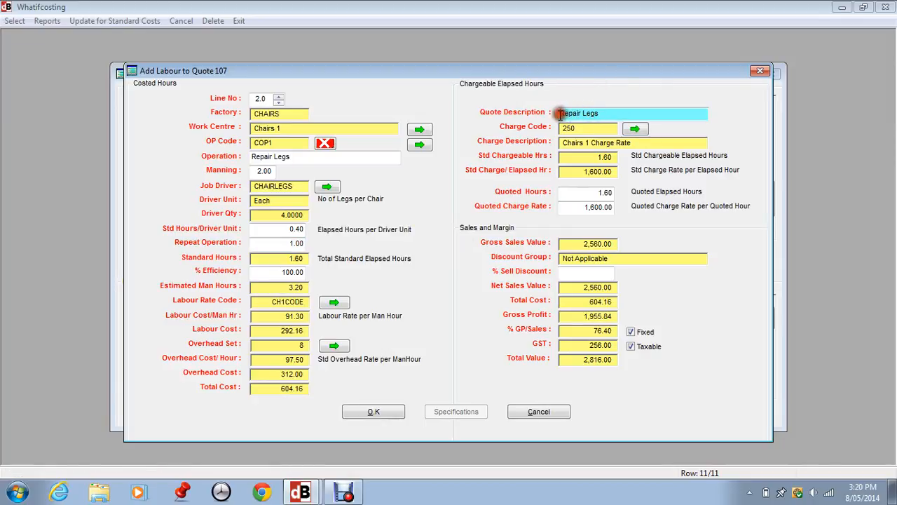
{"action": "type", "text": "Labour "}
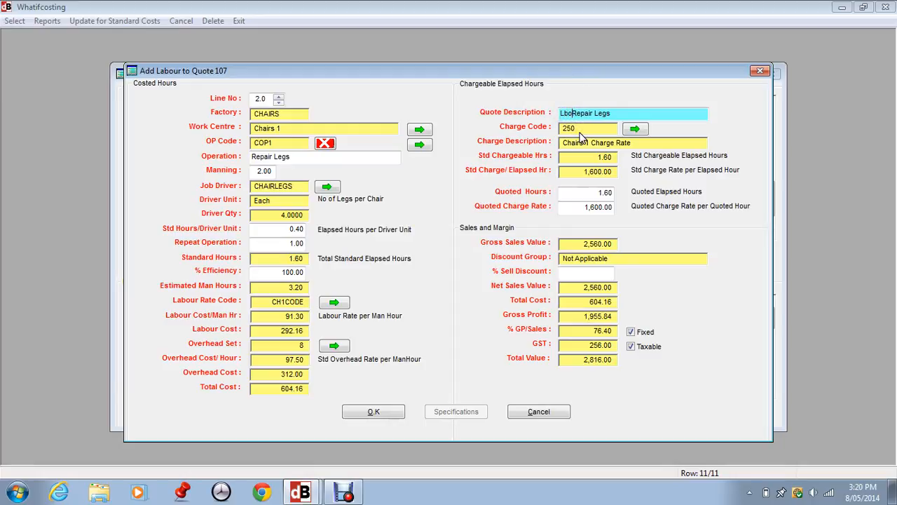
{"action": "type", "text": "to"}
{"action": "left_click", "coordinate": [566, 115]}
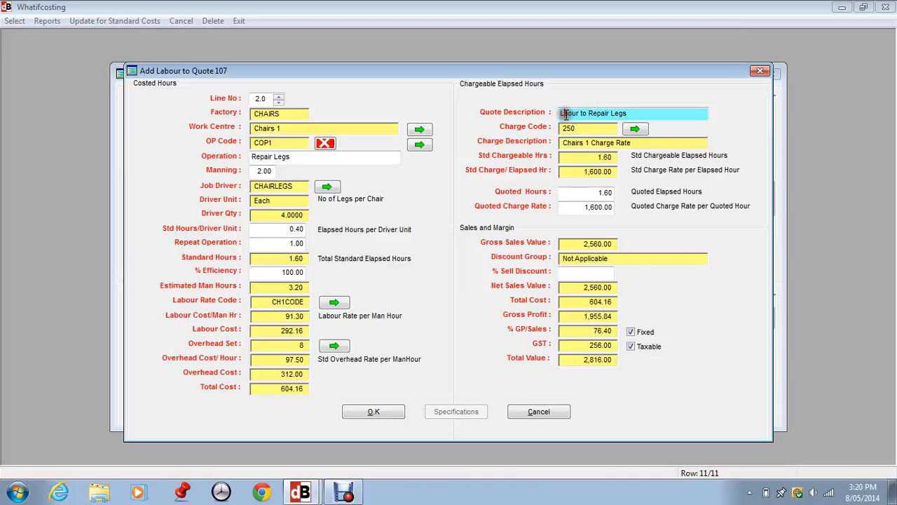
{"action": "type", "text": "a"}
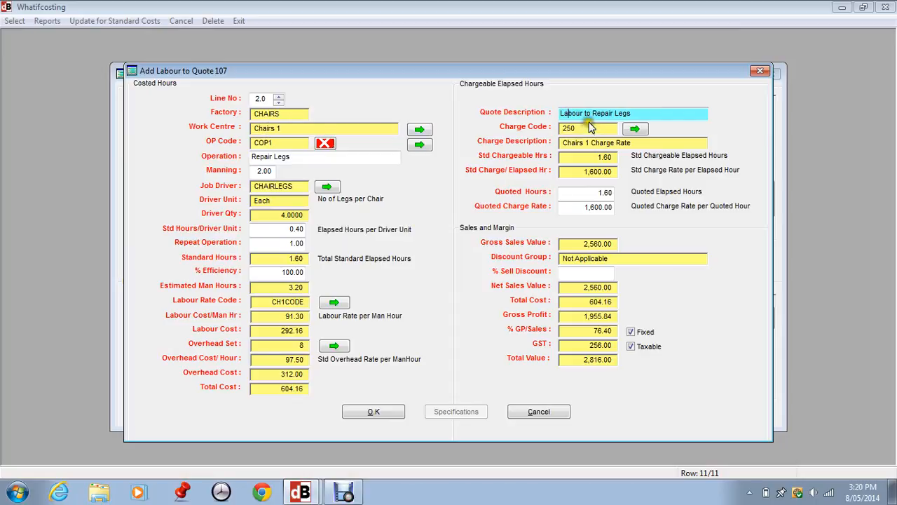
Step: Set the quoted hours to 2 and save the labour line, accepting quoted hours above the estimate
{"action": "left_click", "coordinate": [633, 129]}
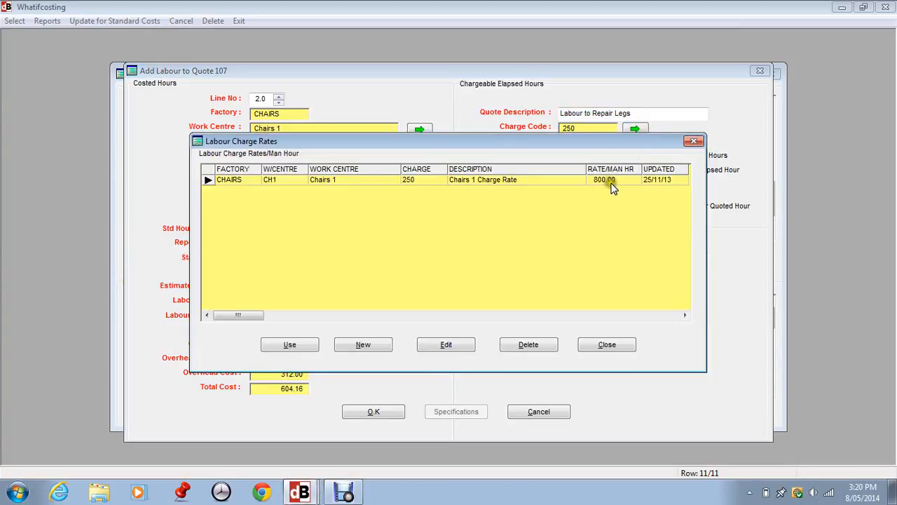
{"action": "left_click", "coordinate": [607, 344]}
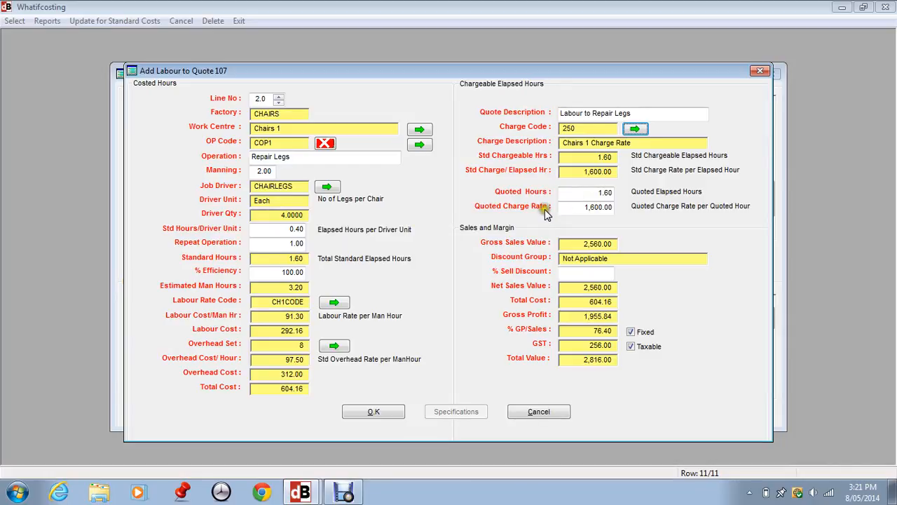
{"action": "left_click", "coordinate": [573, 207]}
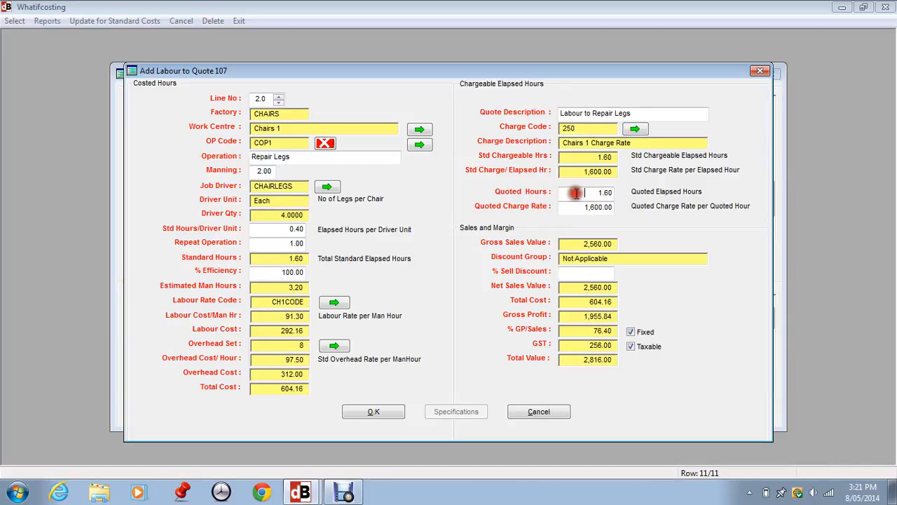
{"action": "left_click", "coordinate": [576, 194]}
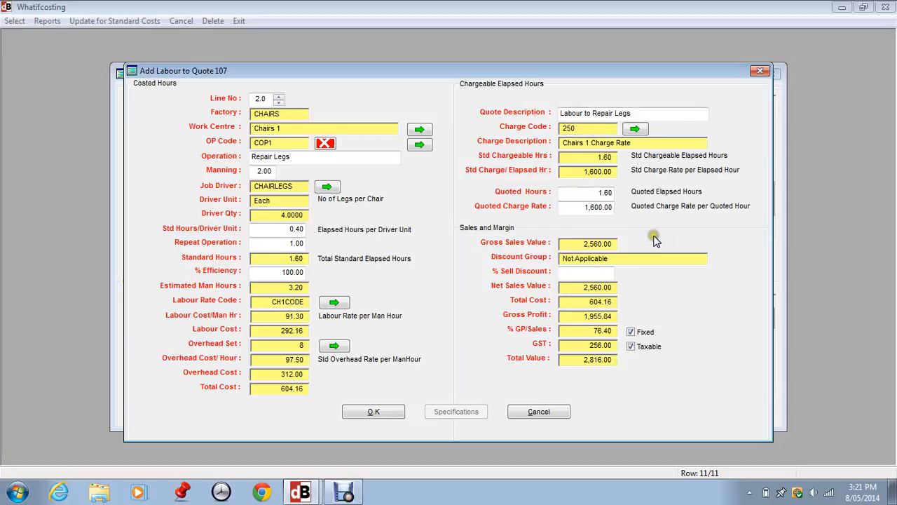
{"action": "left_click", "coordinate": [595, 194]}
{"action": "left_click_drag", "start_coordinate": [595, 195], "coordinate": [615, 195]}
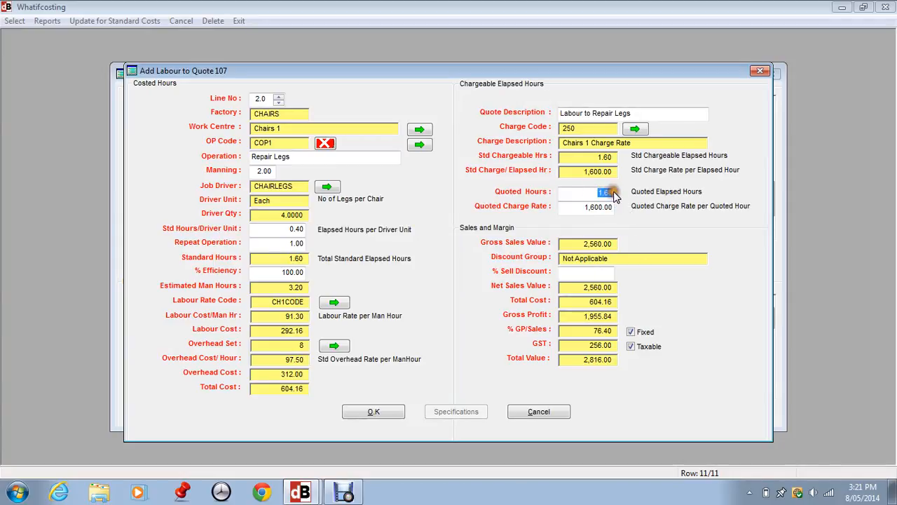
{"action": "type", "text": "2"}
{"action": "key", "text": "Tab"}
{"action": "left_click", "coordinate": [456, 279]}
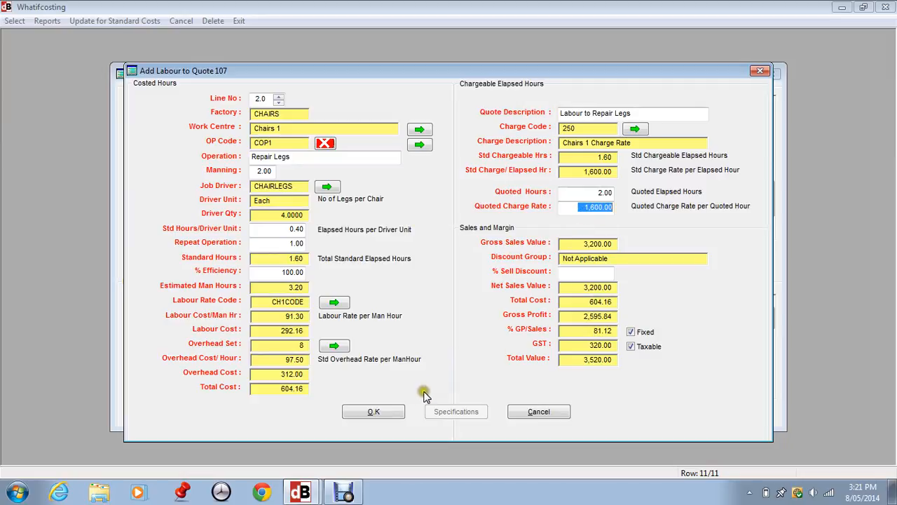
{"action": "left_click", "coordinate": [373, 412]}
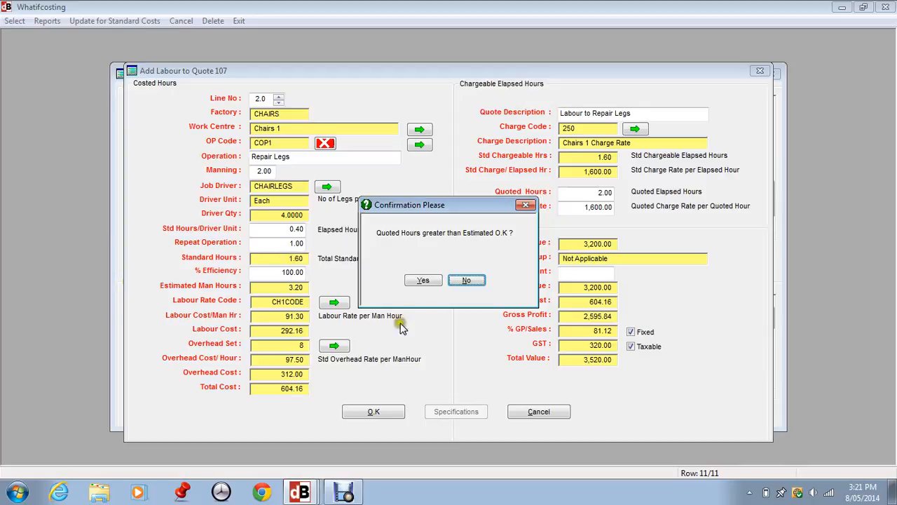
{"action": "left_click", "coordinate": [421, 280]}
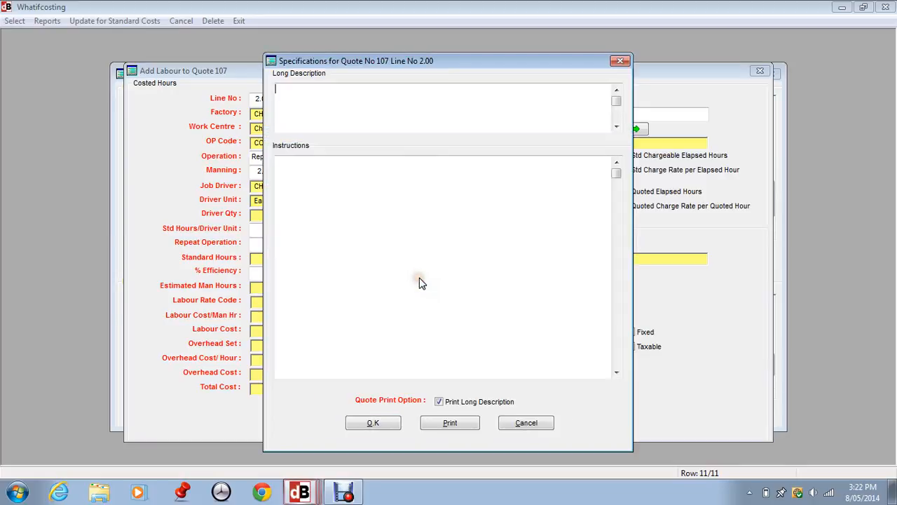
Step: Enter the long description 'Long description for this operation' and instructions 'Instructions' for the labour line and confirm
{"action": "left_click", "coordinate": [298, 87]}
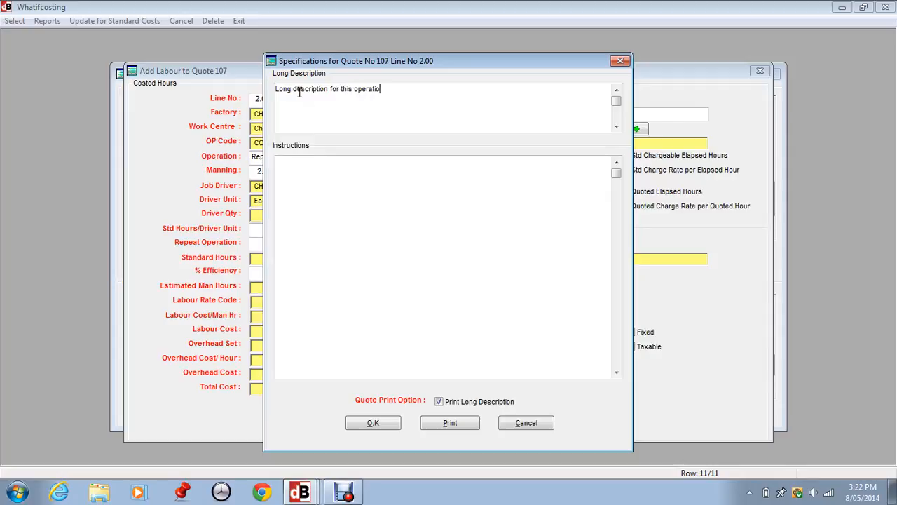
{"action": "left_click", "coordinate": [287, 156]}
{"action": "left_click", "coordinate": [376, 422]}
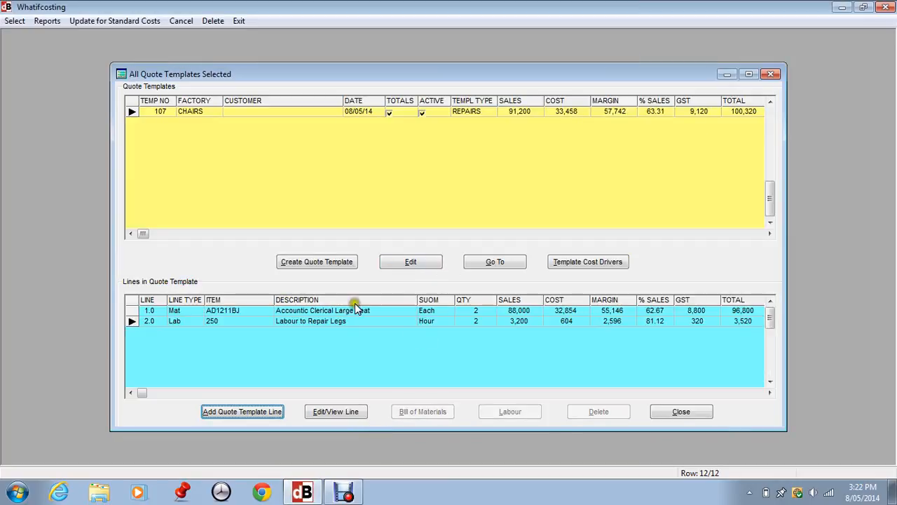
Step: Add a sub-contract line to the template using supplier Ace Suppliers Pty Ltd1234 and class Cement Contracts
{"action": "left_click", "coordinate": [245, 417]}
{"action": "left_click", "coordinate": [415, 216]}
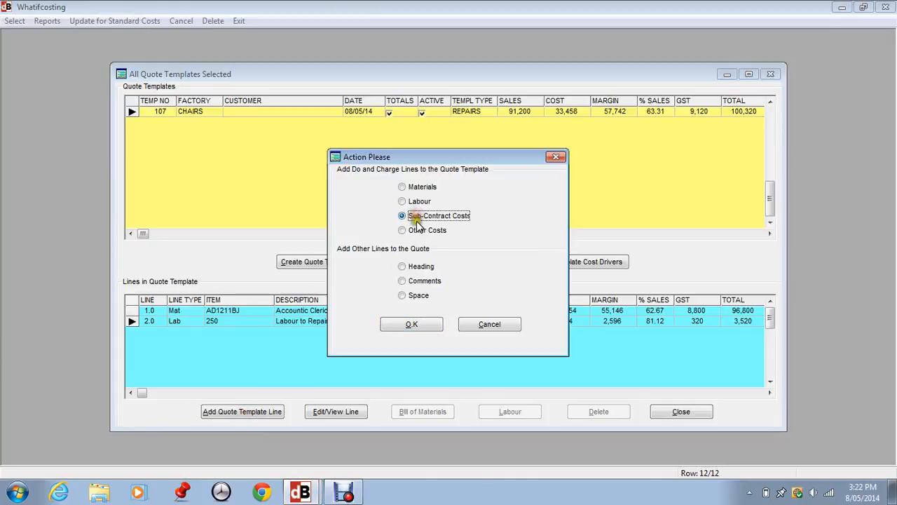
{"action": "left_click", "coordinate": [411, 324]}
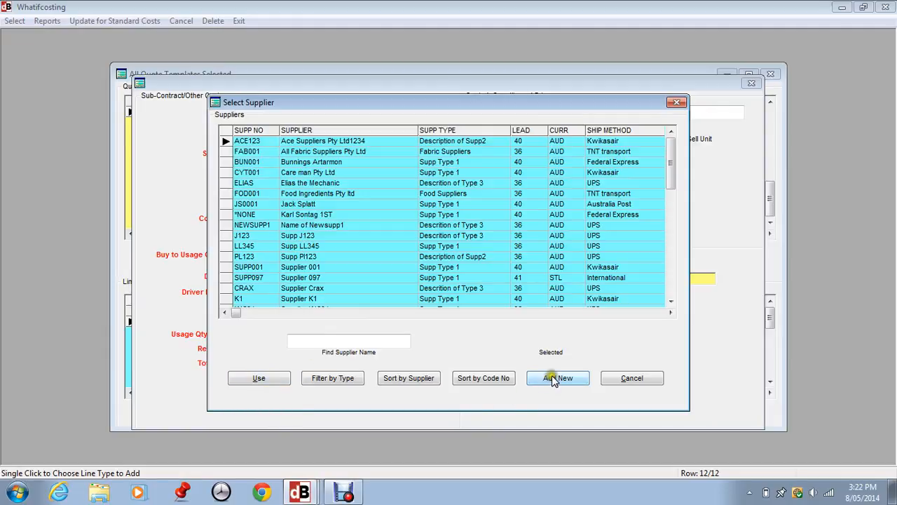
{"action": "left_click", "coordinate": [259, 378]}
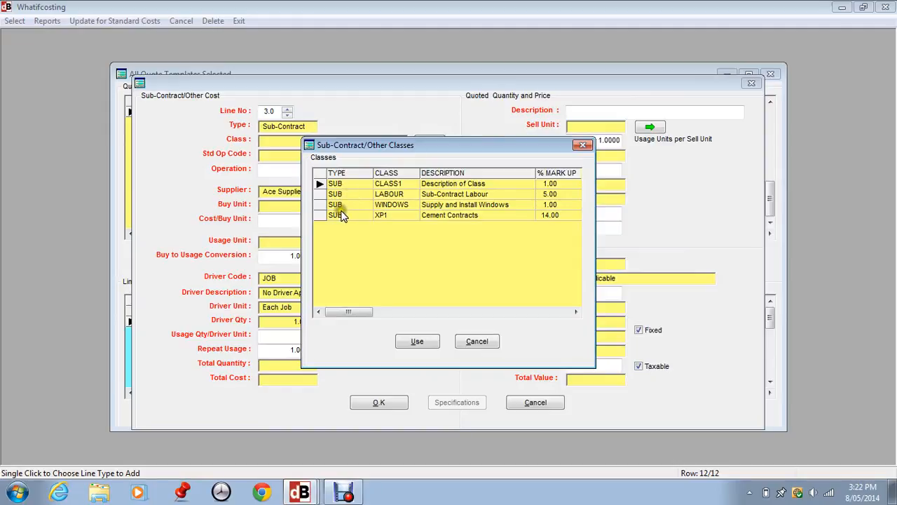
{"action": "left_click", "coordinate": [339, 205]}
{"action": "left_click", "coordinate": [372, 216]}
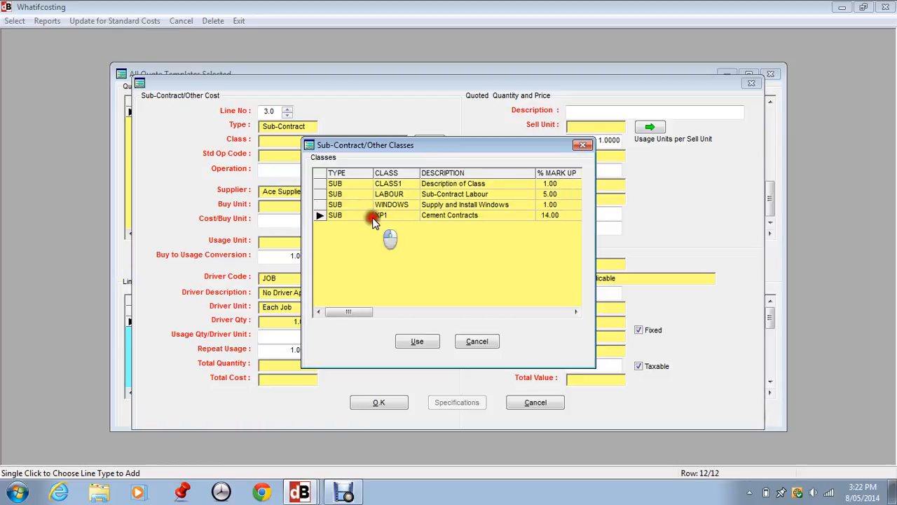
{"action": "left_click", "coordinate": [424, 342]}
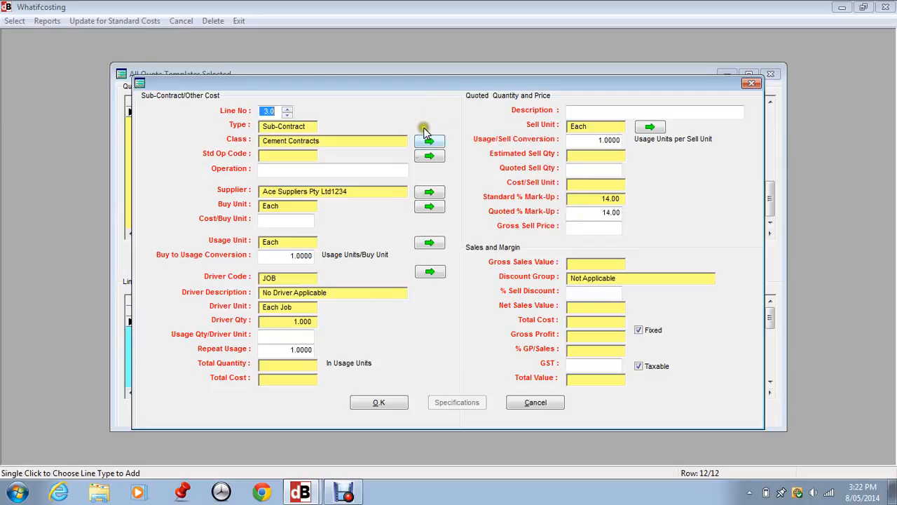
Step: Enter Cement Operation as the sub-contract line's non-standard operation instead of a standard one
{"action": "left_click", "coordinate": [429, 156]}
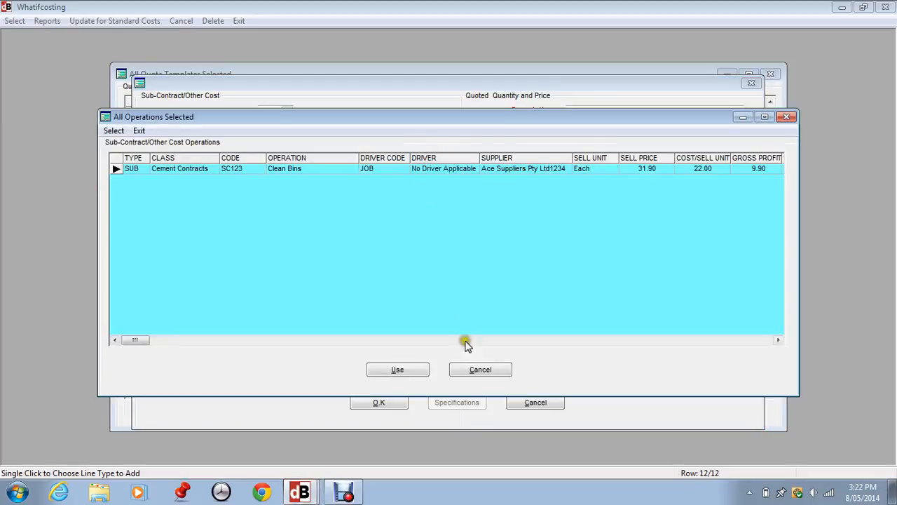
{"action": "left_click", "coordinate": [482, 370]}
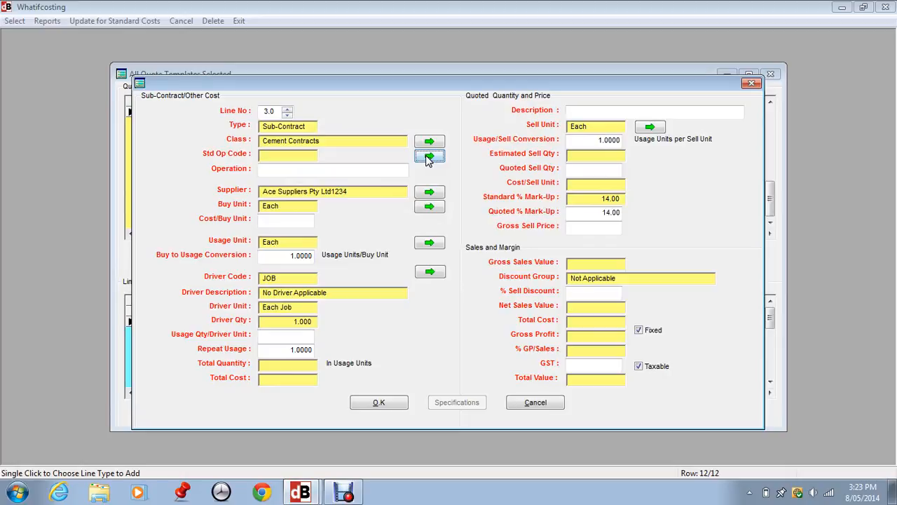
{"action": "left_click", "coordinate": [307, 171]}
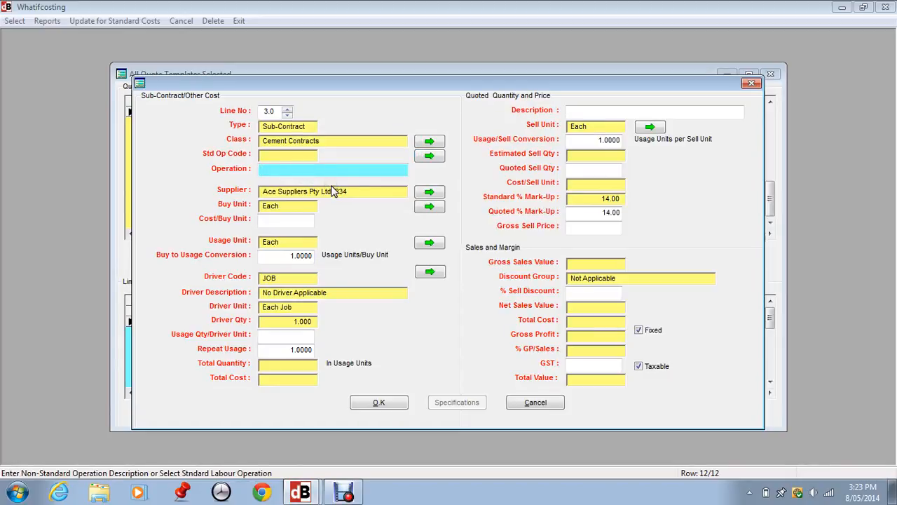
{"action": "type", "text": "Cement Operation"}
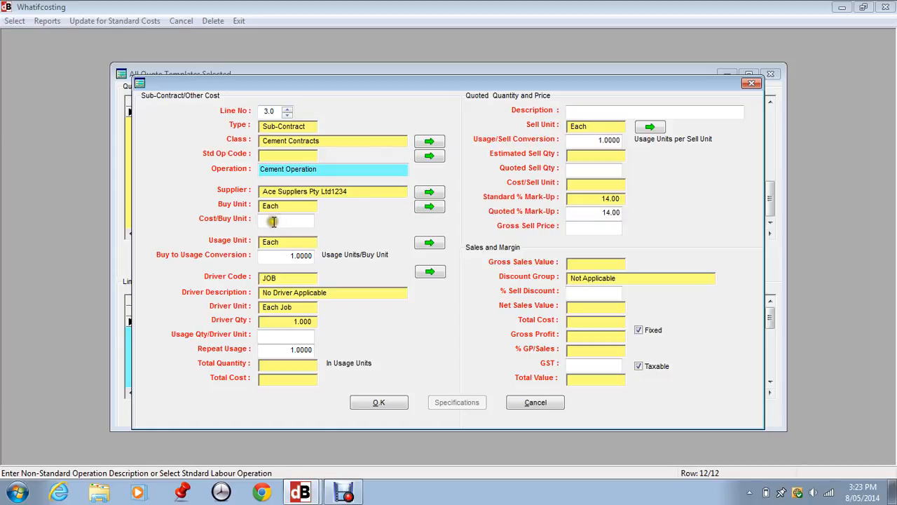
Step: Set the cost per buy unit to 500 and choose the JOB driver for the sub-contract line
{"action": "left_click", "coordinate": [274, 219]}
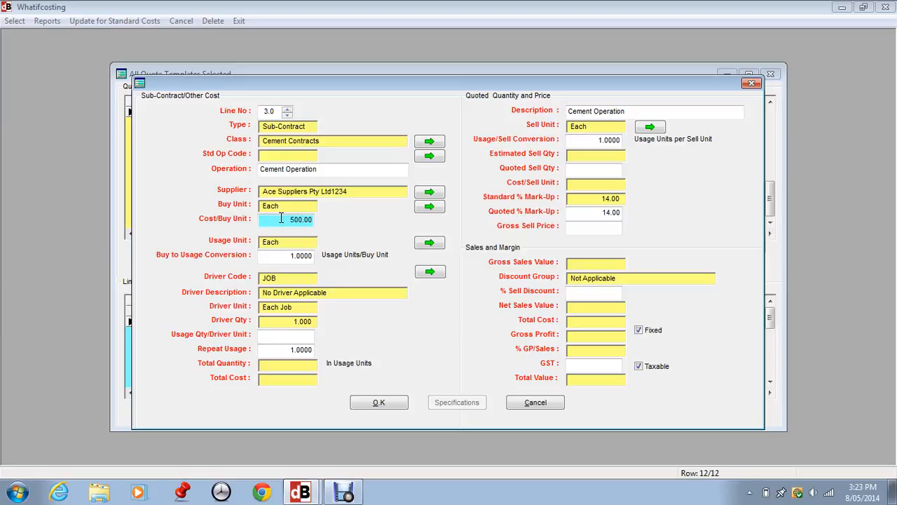
{"action": "key", "text": "Tab"}
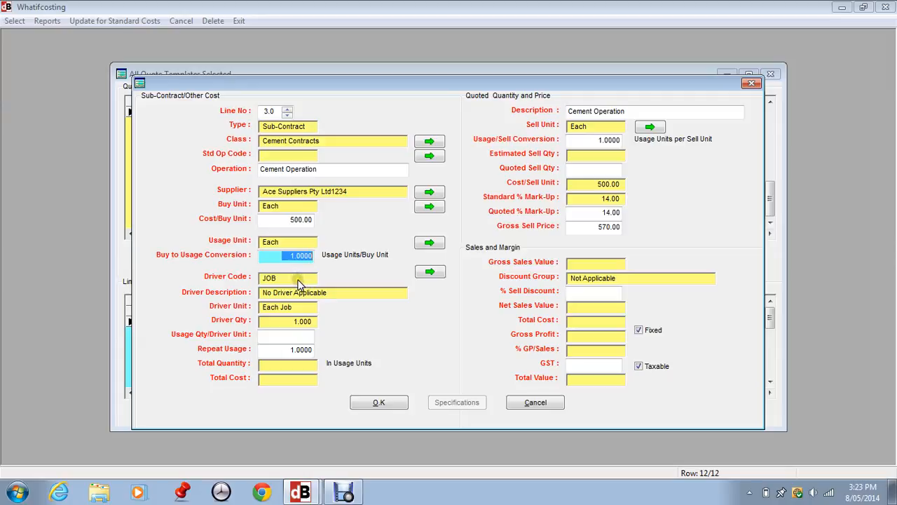
{"action": "left_click", "coordinate": [429, 271]}
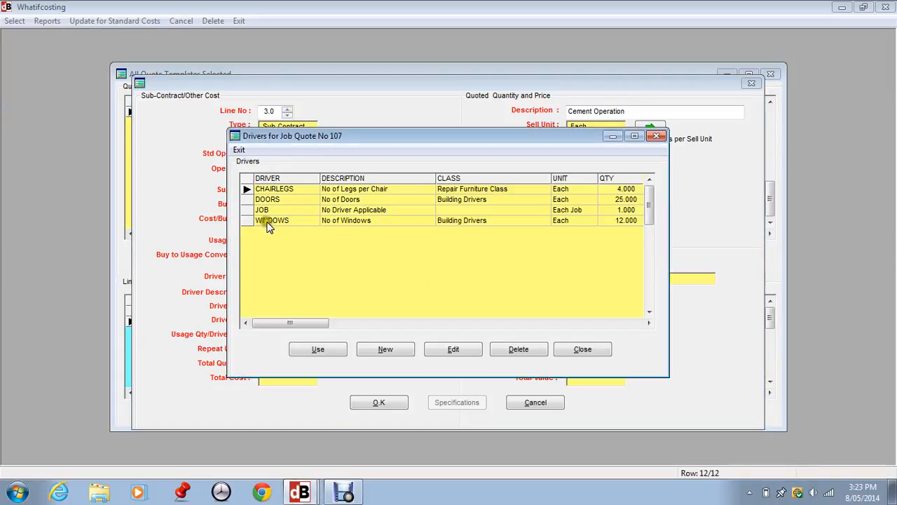
{"action": "left_click", "coordinate": [262, 210]}
{"action": "left_click", "coordinate": [315, 354]}
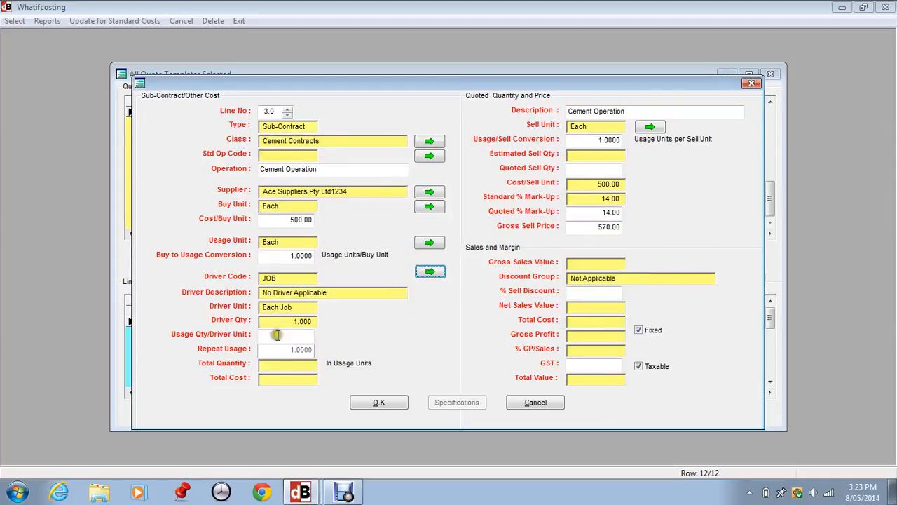
Step: Set the usage quantity per driver unit to 30
{"action": "left_click_drag", "start_coordinate": [269, 335], "coordinate": [319, 335]}
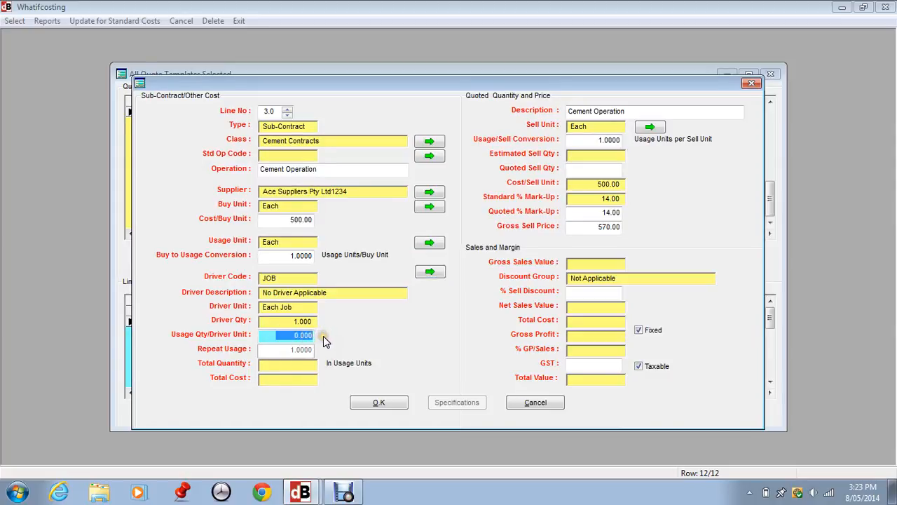
{"action": "type", "text": "30"}
{"action": "key", "text": "Tab"}
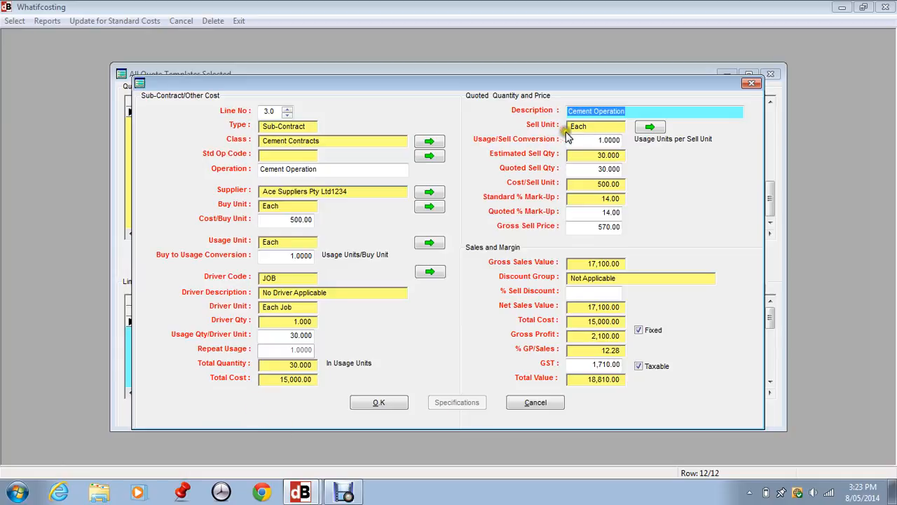
Step: Set the quoted mark-up to 20%
{"action": "left_click", "coordinate": [594, 216]}
{"action": "left_click_drag", "start_coordinate": [594, 214], "coordinate": [630, 213]}
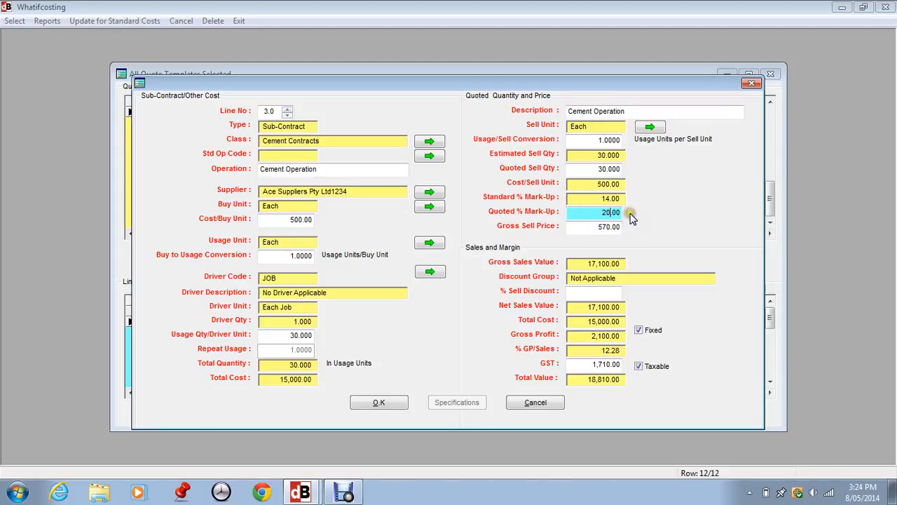
{"action": "key", "text": "Tab"}
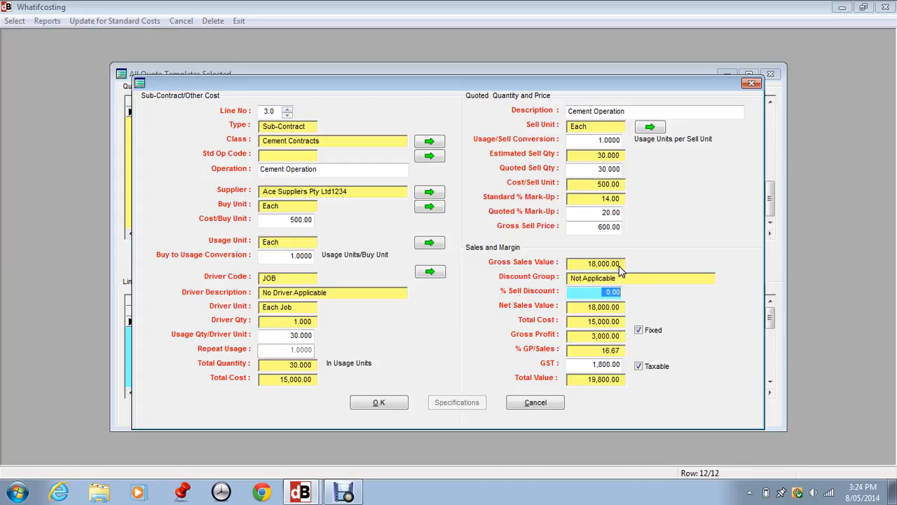
{"action": "key", "text": "Tab"}
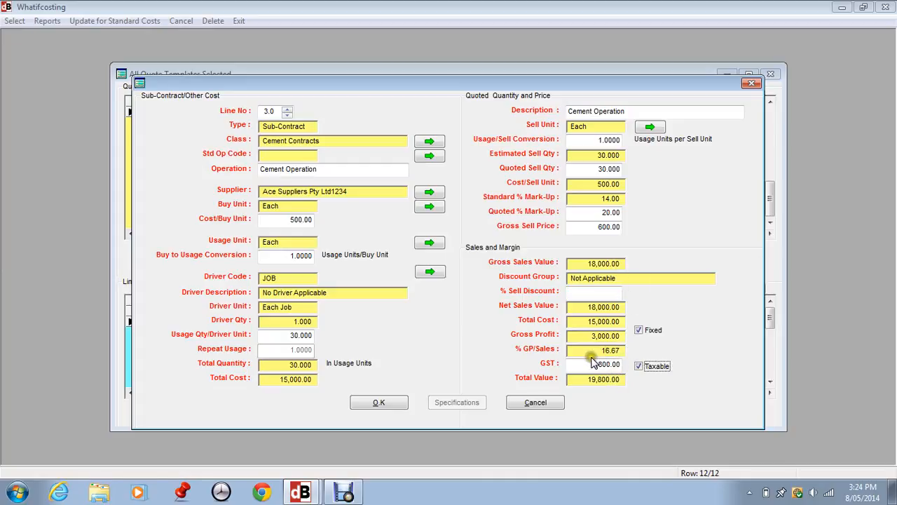
Step: Set the gross sell price of the sub-contract line to 800
{"action": "left_click", "coordinate": [588, 225]}
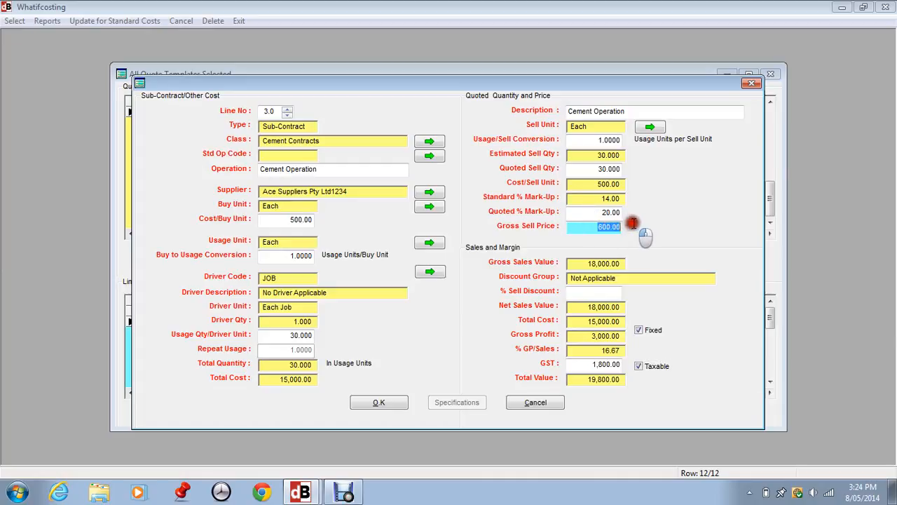
{"action": "type", "text": "8"}
{"action": "key", "text": "Tab"}
{"action": "left_click", "coordinate": [598, 261]}
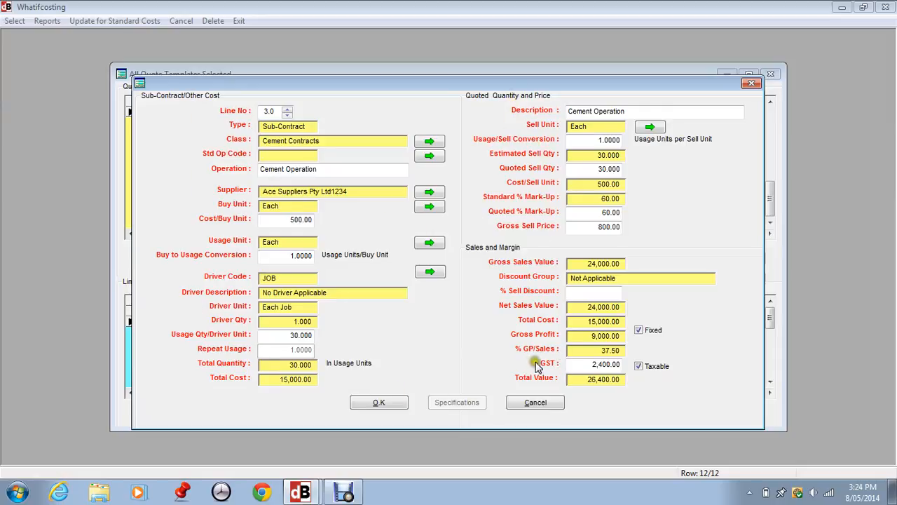
Step: Save the sub-contract line and enter the long description 'Some long description' in its specifications
{"action": "left_click", "coordinate": [383, 407]}
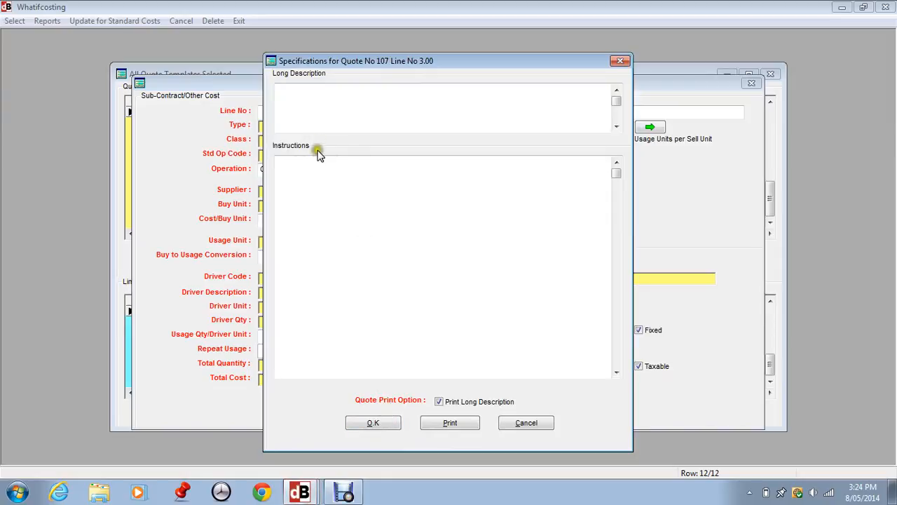
{"action": "type", "text": "S"}
{"action": "left_click", "coordinate": [353, 154]}
{"action": "left_click", "coordinate": [288, 91]}
Step: Try to print the line's specification, then confirm the specifications dialog
{"action": "left_click", "coordinate": [450, 422]}
{"action": "left_click", "coordinate": [563, 226]}
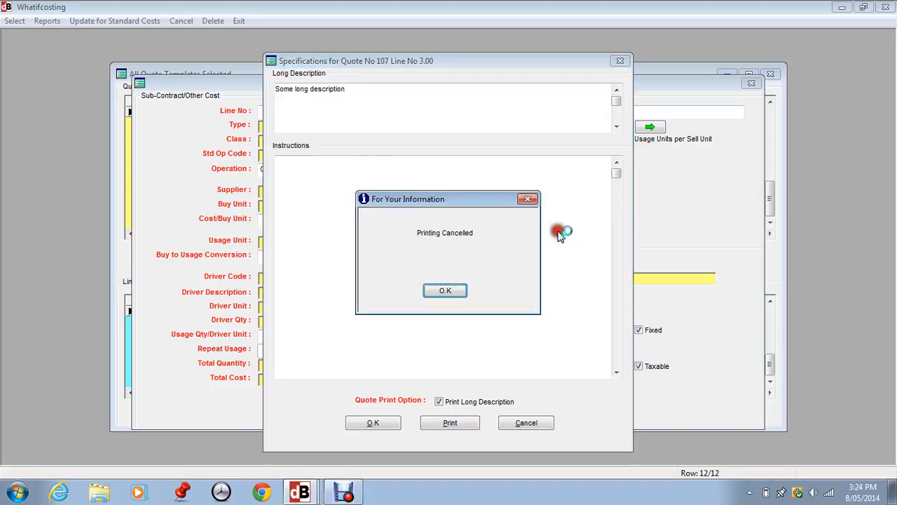
{"action": "left_click", "coordinate": [454, 293]}
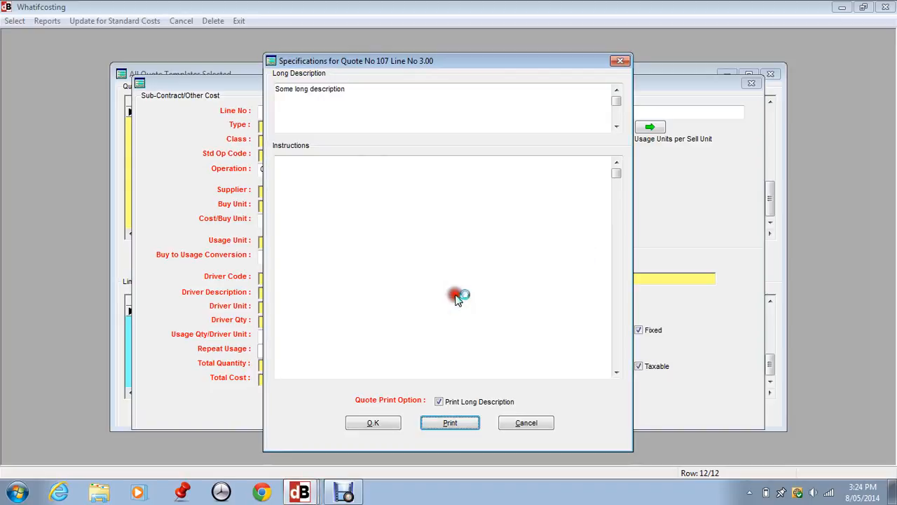
{"action": "left_click", "coordinate": [394, 423]}
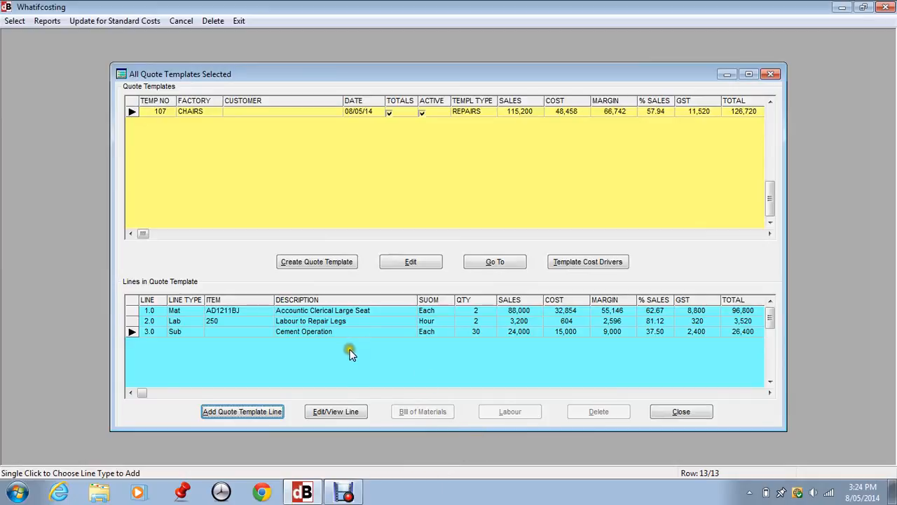
{"action": "left_click", "coordinate": [235, 413]}
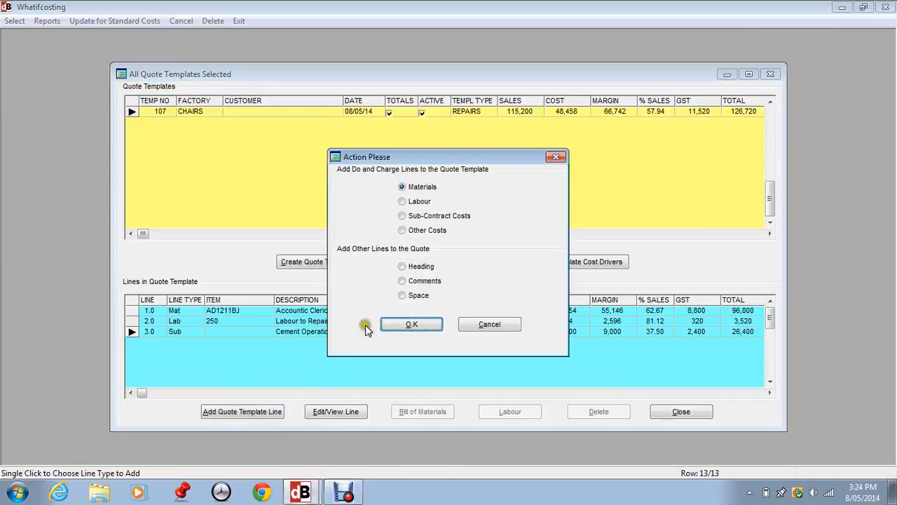
{"action": "left_click", "coordinate": [423, 233]}
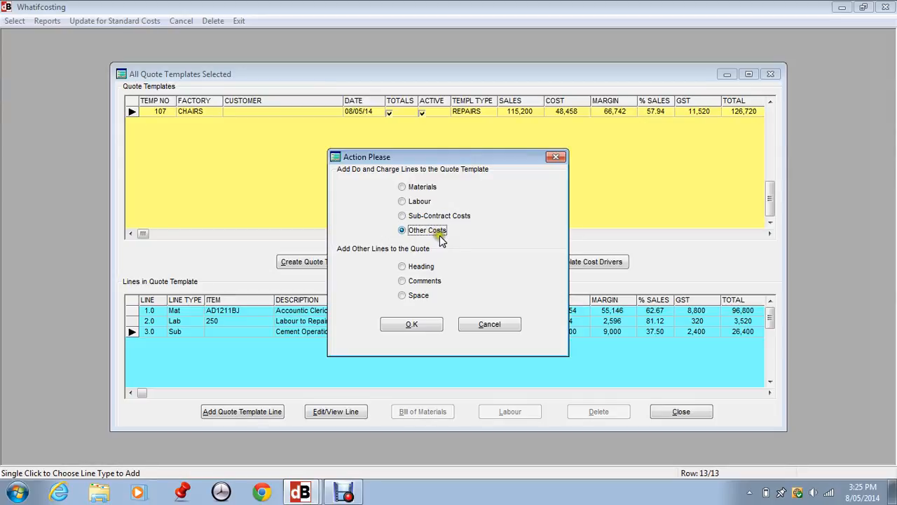
{"action": "left_click", "coordinate": [415, 327]}
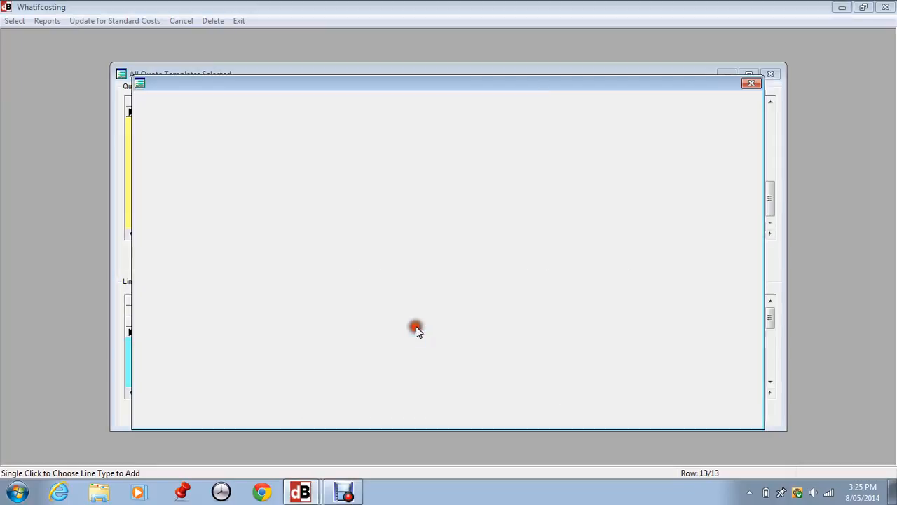
{"action": "left_click", "coordinate": [615, 379]}
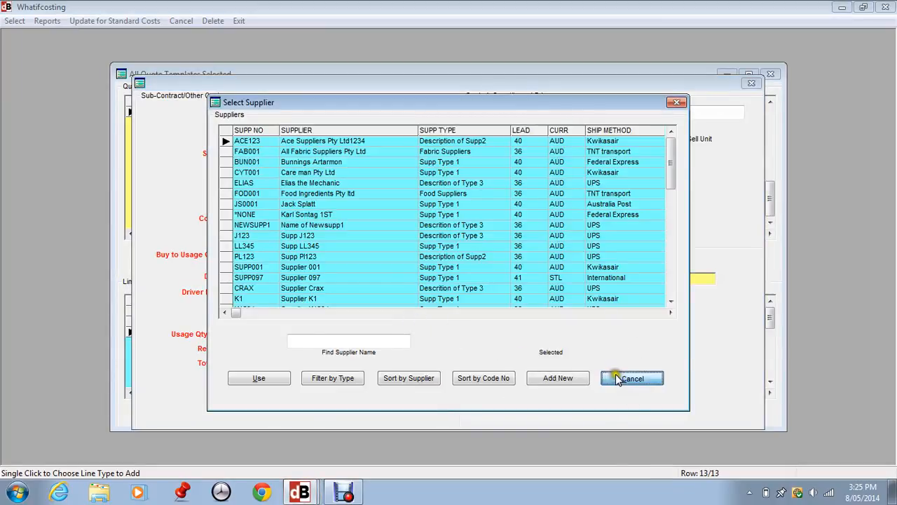
{"action": "left_click", "coordinate": [383, 403]}
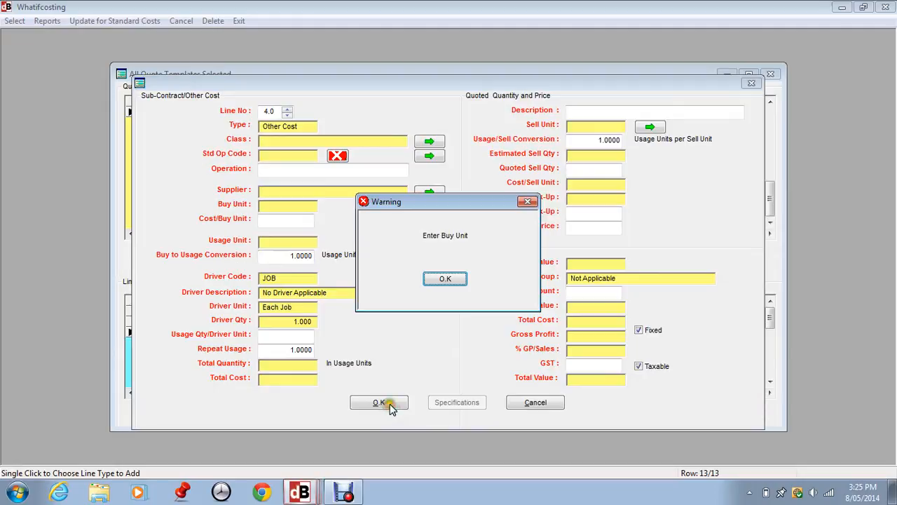
{"action": "left_click", "coordinate": [443, 282]}
{"action": "left_click", "coordinate": [531, 401]}
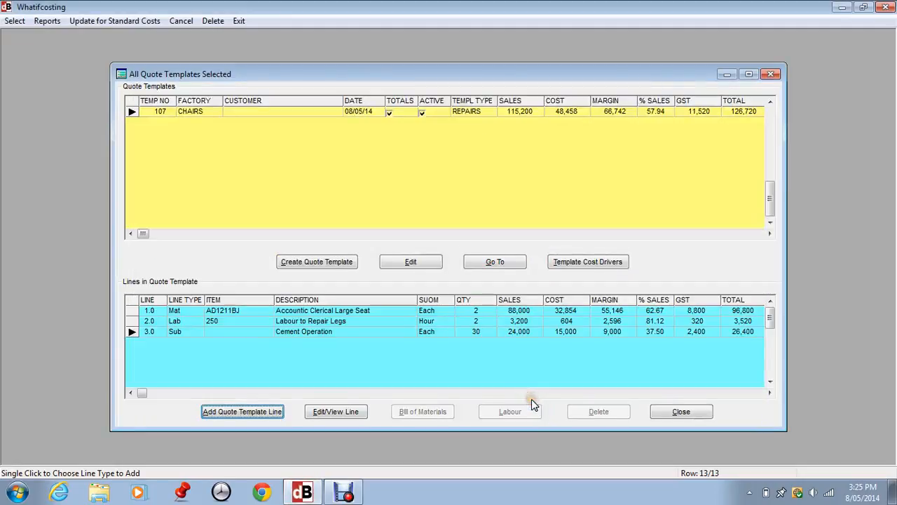